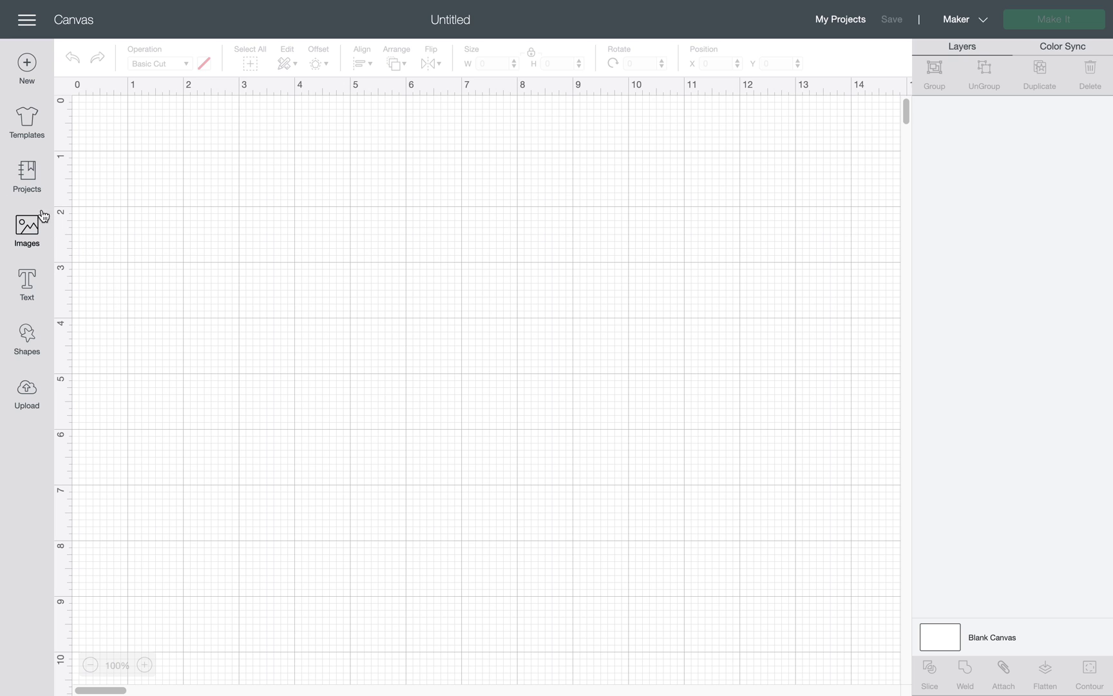
- Search the image library for 'easter' and pick the peeking bunny image
left_click(27, 232)
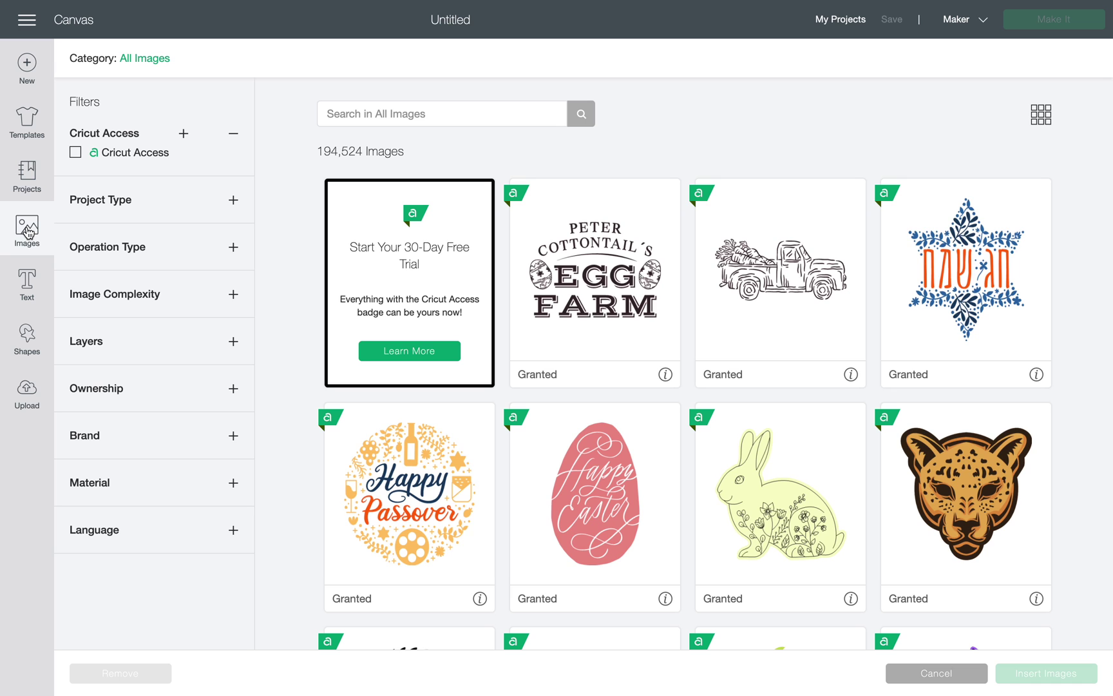
left_click(411, 116)
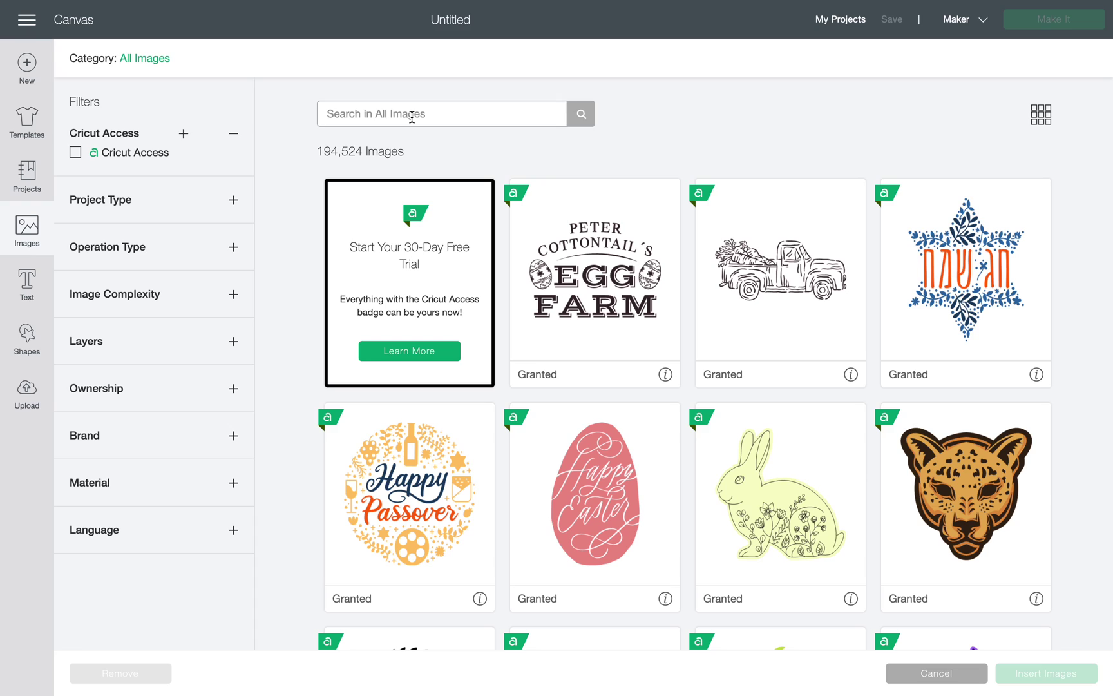
type("easter")
key("Return")
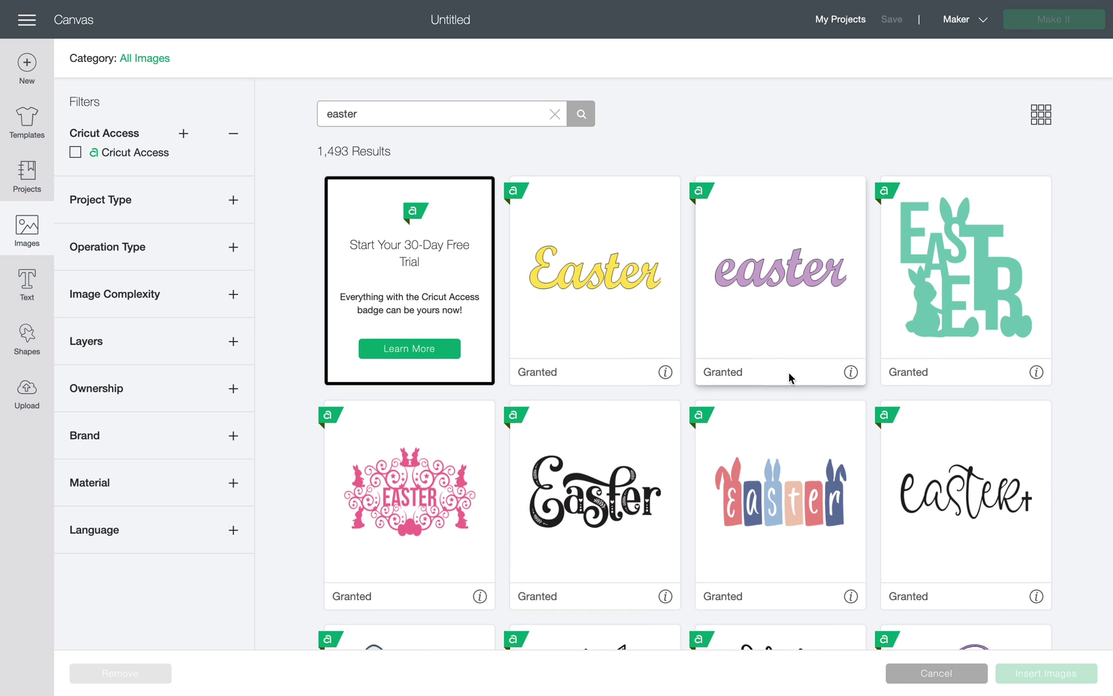
scroll(789, 372, "down", 10)
scroll(789, 373, "down", 4)
scroll(789, 372, "down", 2)
scroll(789, 372, "down", 3)
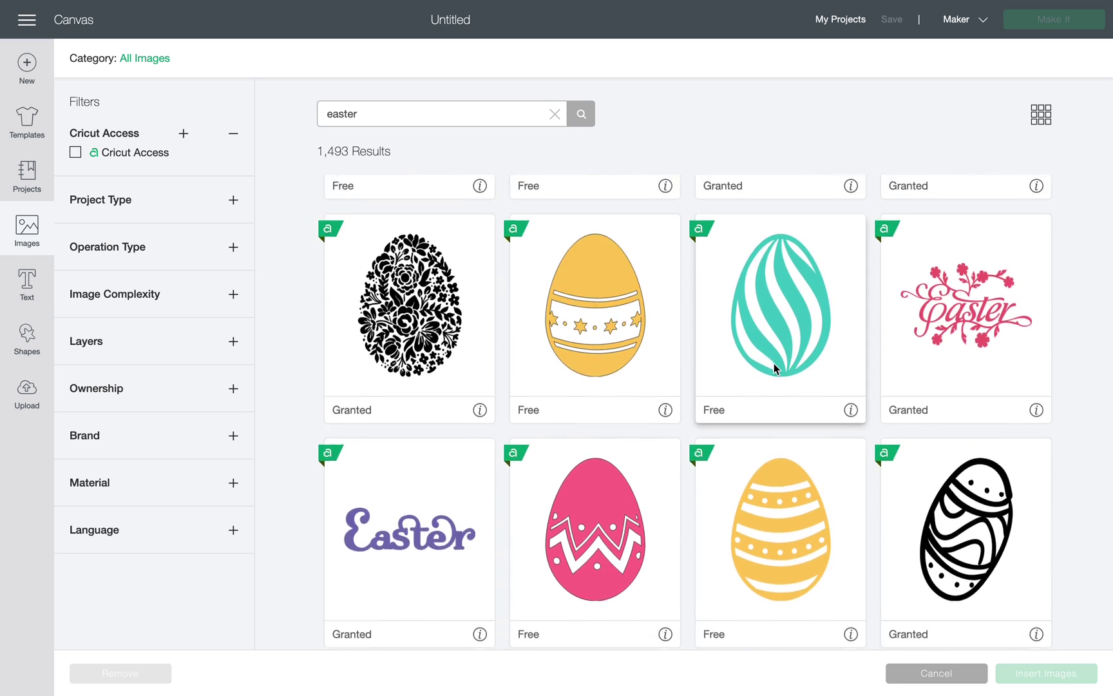
scroll(775, 366, "down", 5)
scroll(774, 365, "down", 5)
scroll(772, 363, "down", 3)
scroll(772, 364, "down", 4)
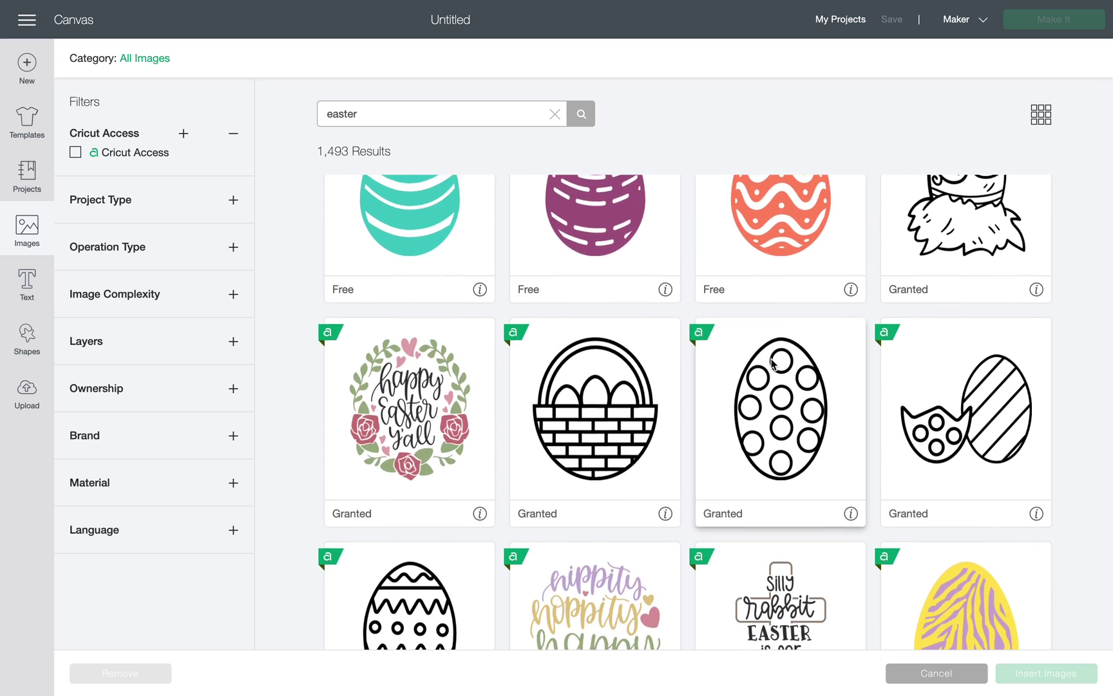
scroll(769, 360, "down", 5)
scroll(767, 357, "down", 1)
scroll(764, 352, "up", 2)
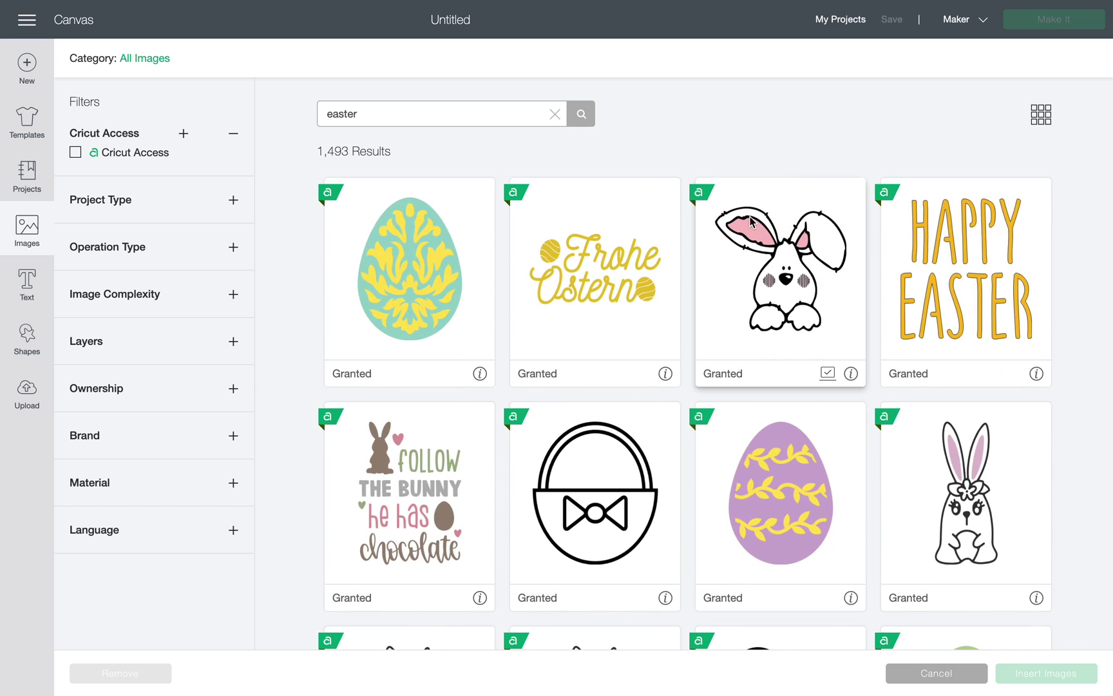
left_click(778, 265)
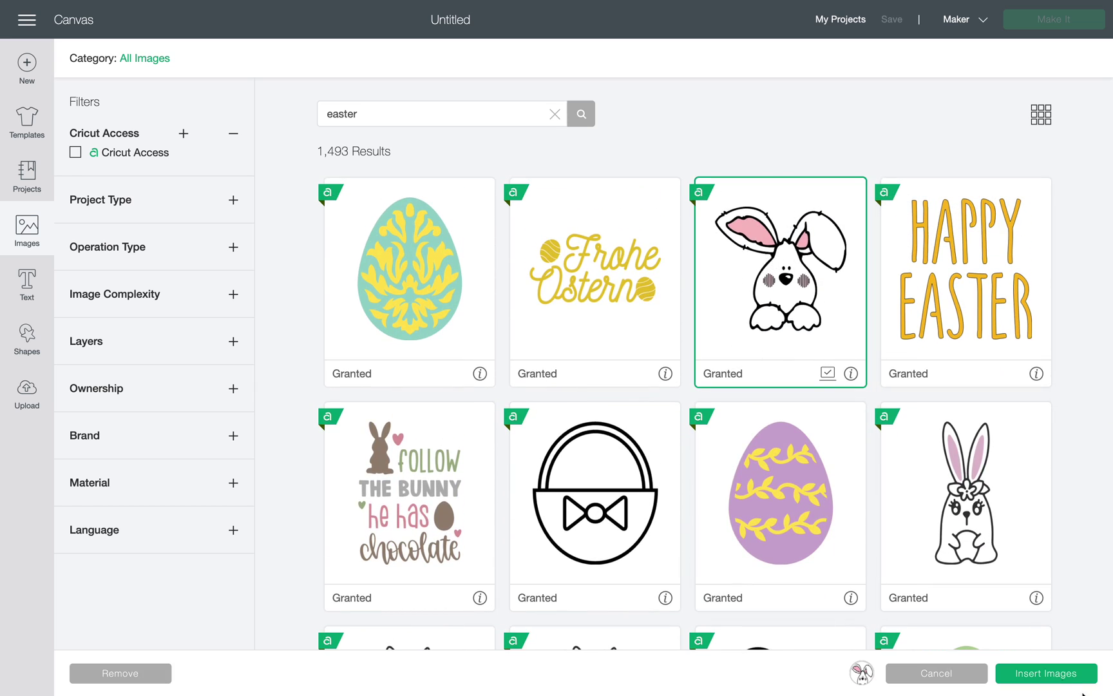
- Insert the bunny to the right and add a 0.15 in rounded Bunny Offset outline
left_click(1048, 674)
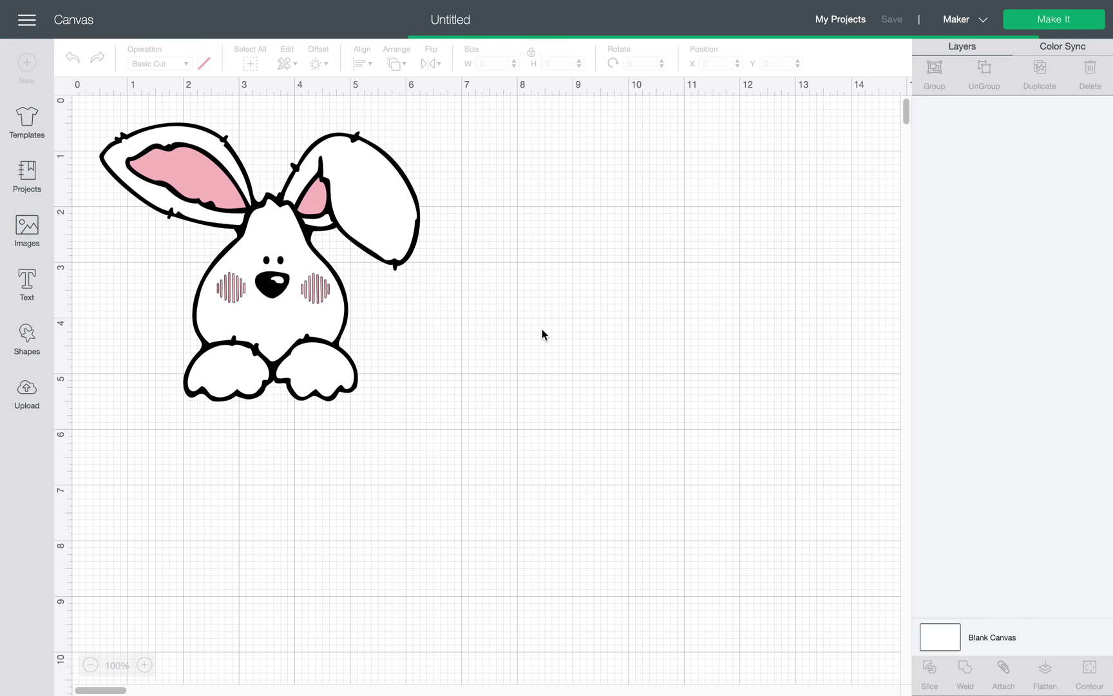
left_click_drag(310, 292, 680, 418)
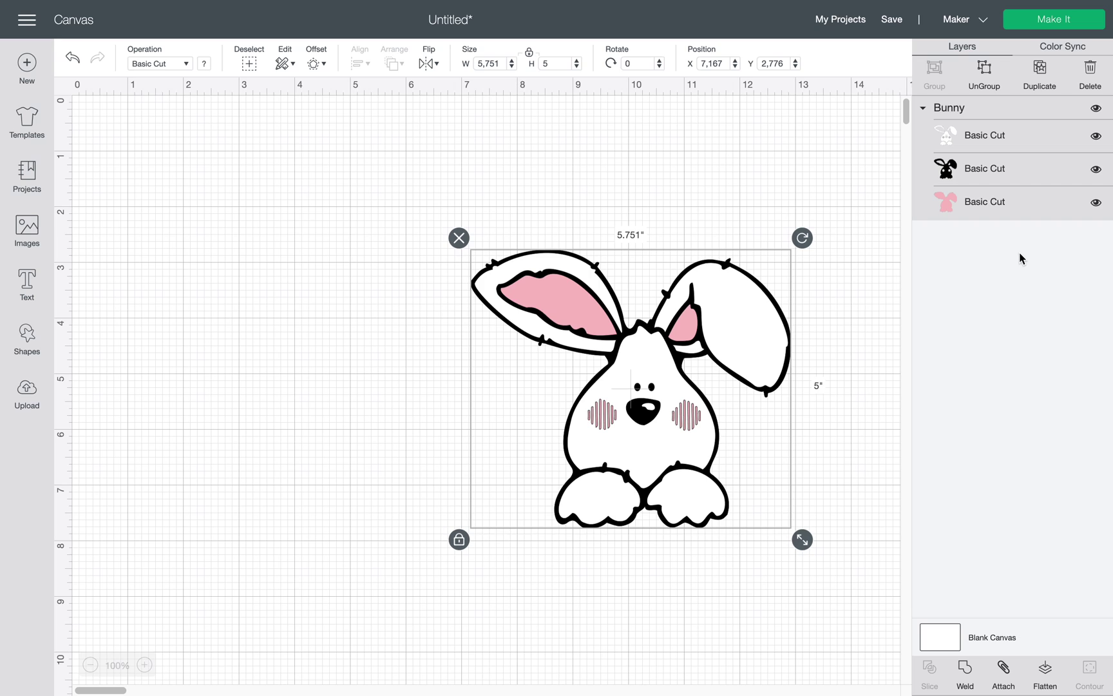
left_click(994, 205)
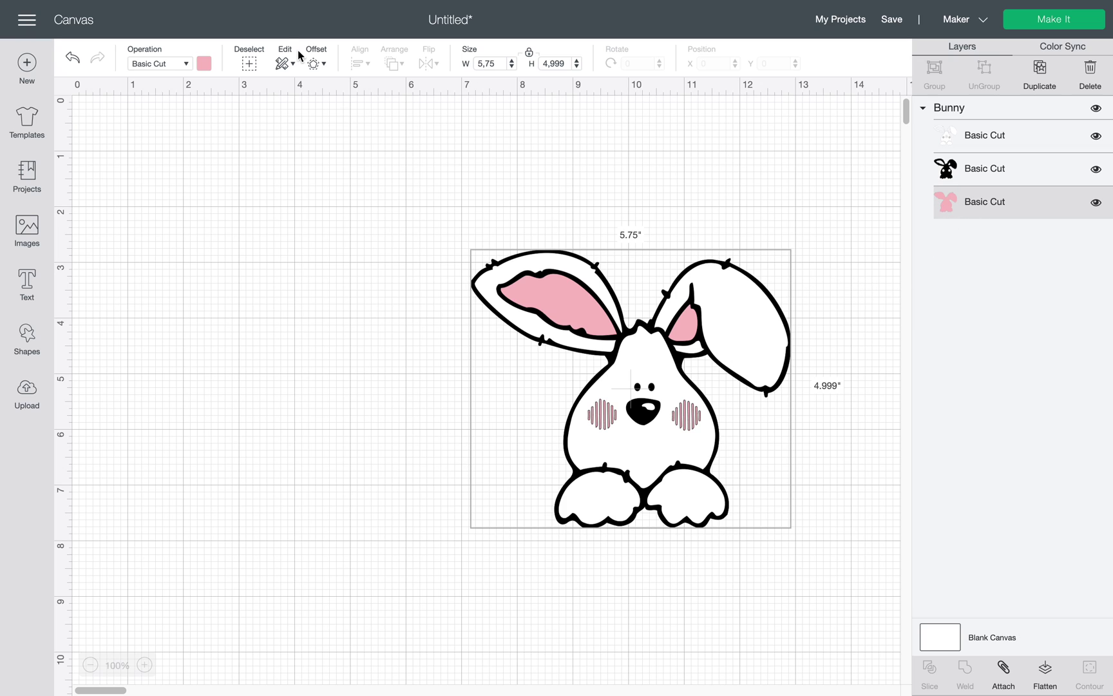
left_click(318, 65)
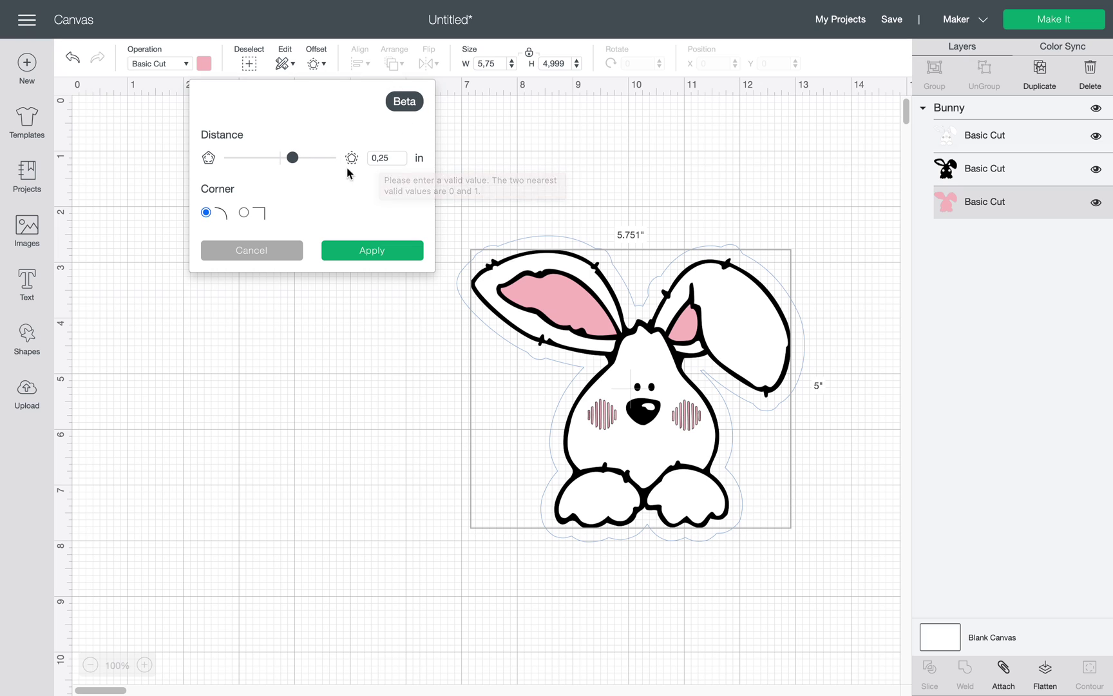
left_click(383, 160)
type("0,15")
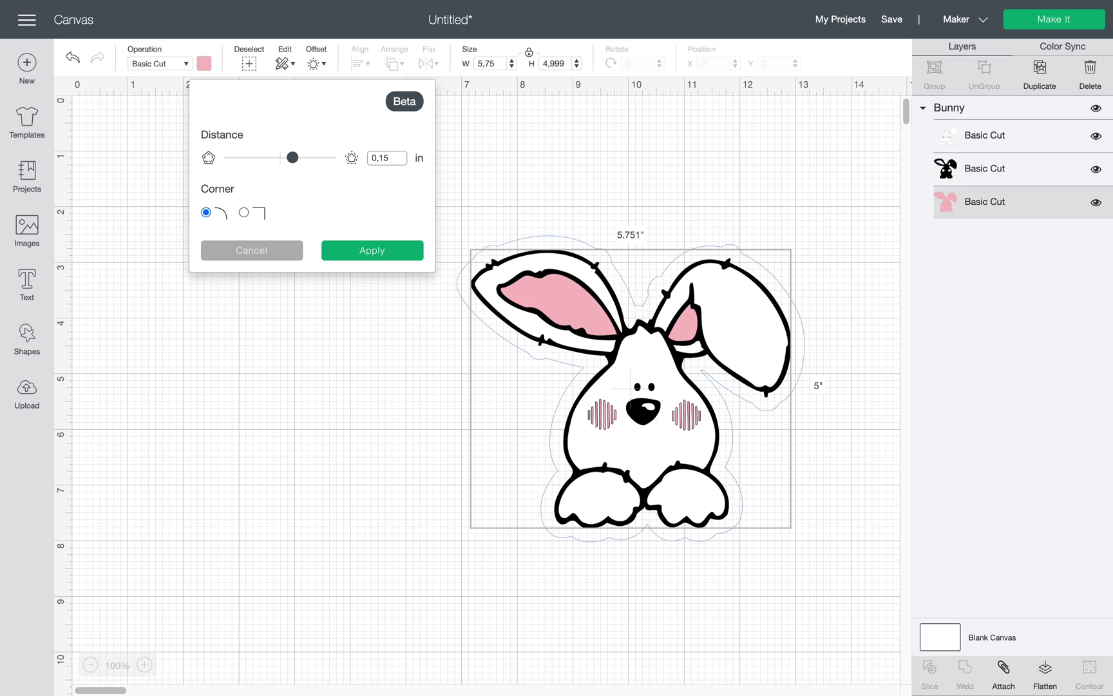
left_click(380, 253)
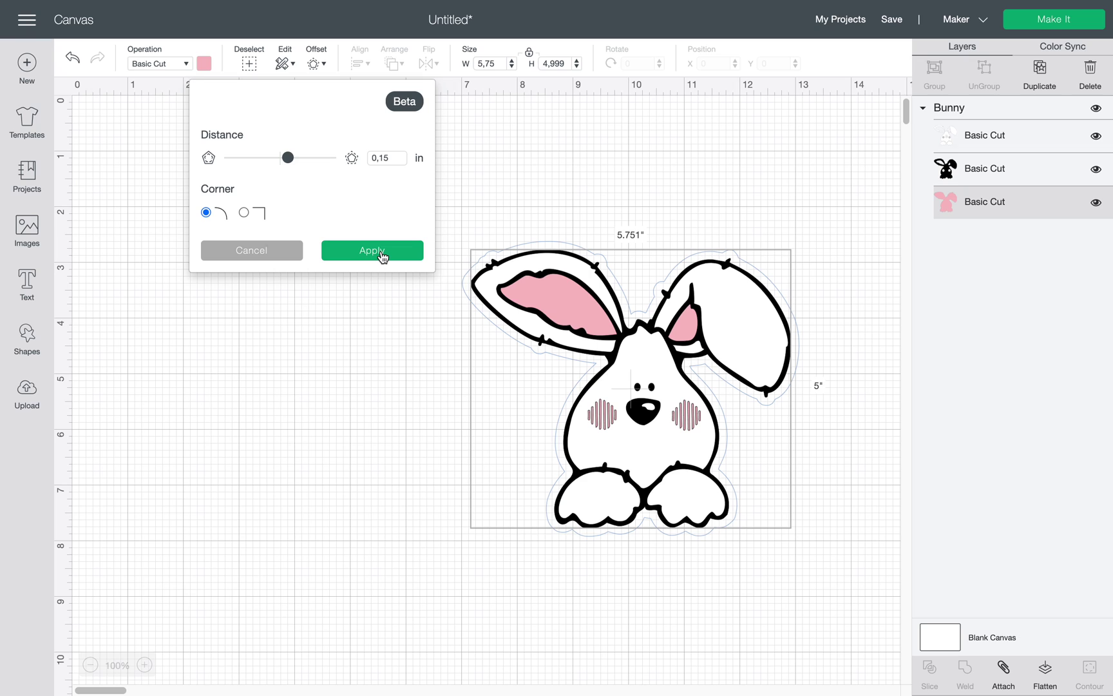
left_click(378, 253)
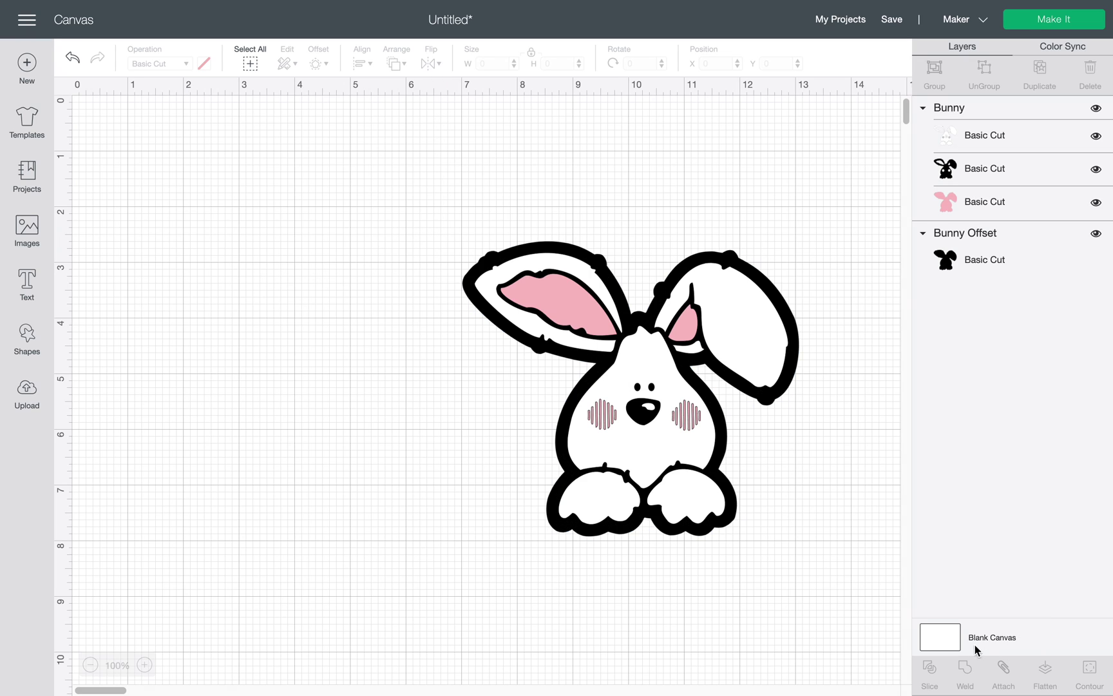
- Set the canvas background colour to grey
left_click(949, 639)
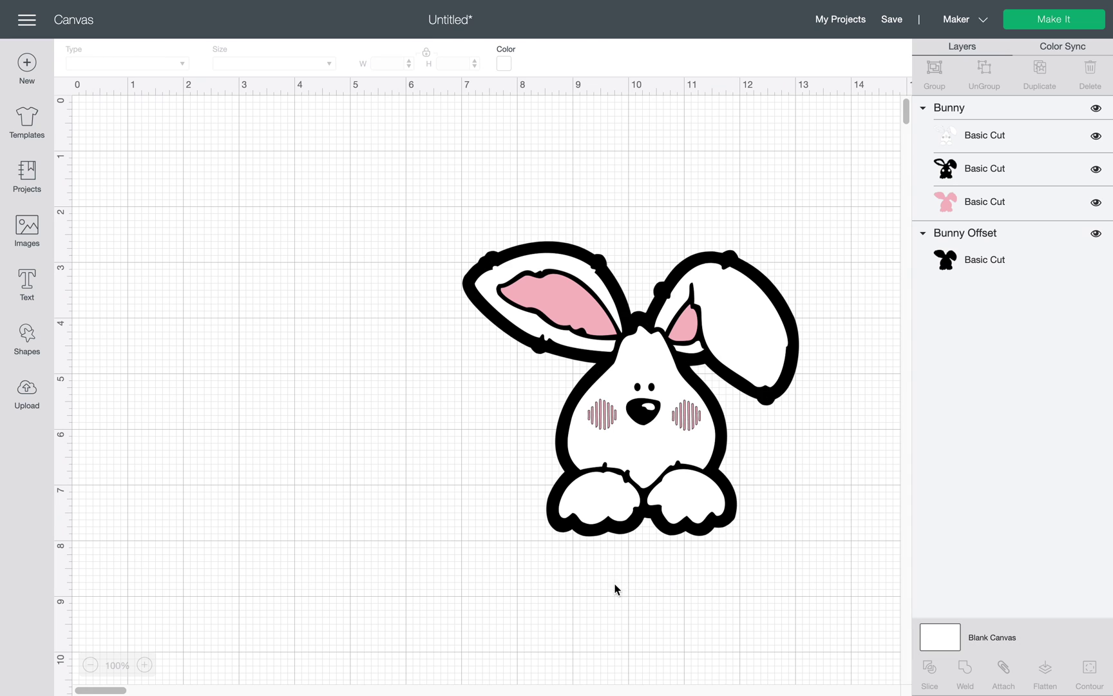
left_click(503, 65)
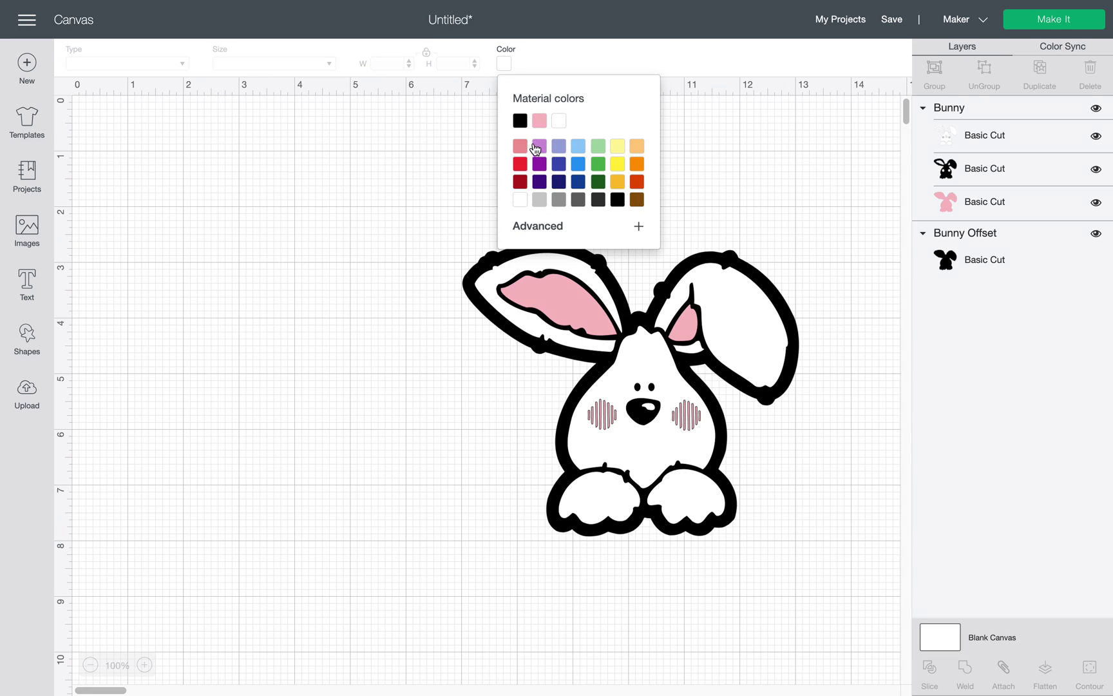
left_click(539, 200)
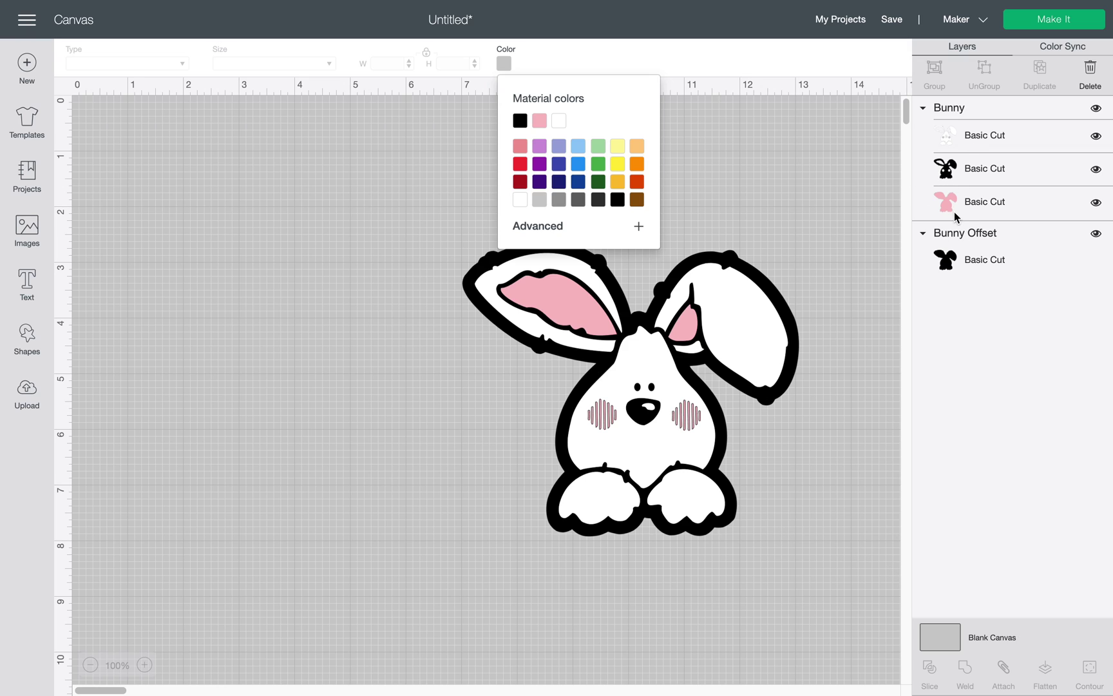
- Colour the Bunny Offset outline white
left_click(944, 262)
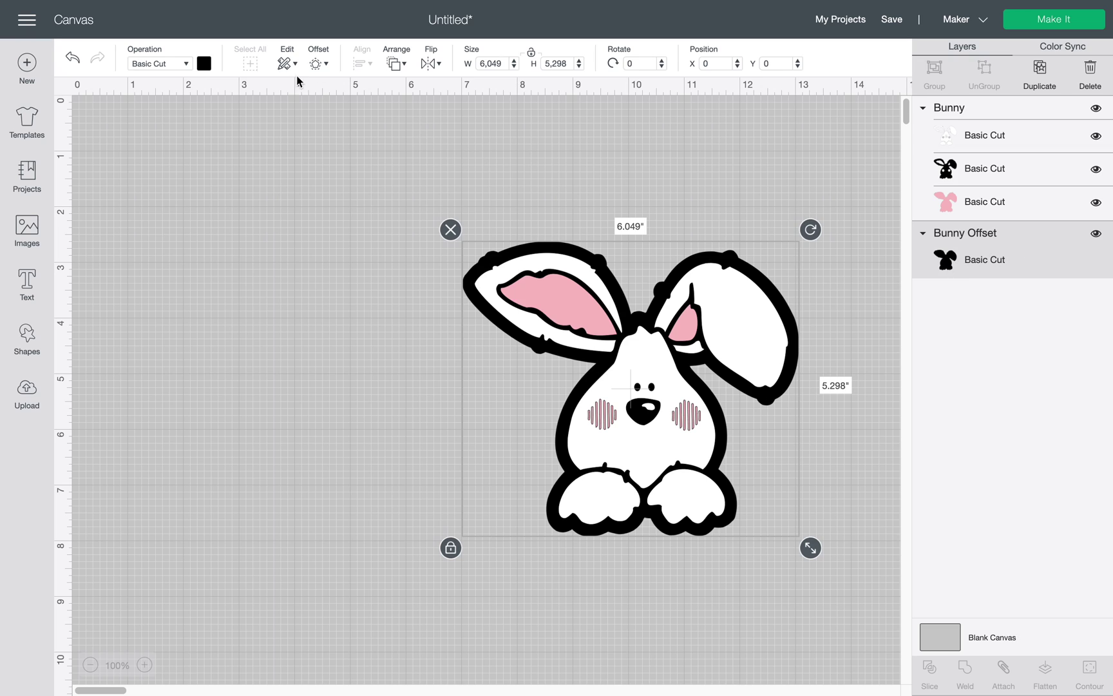
left_click(203, 63)
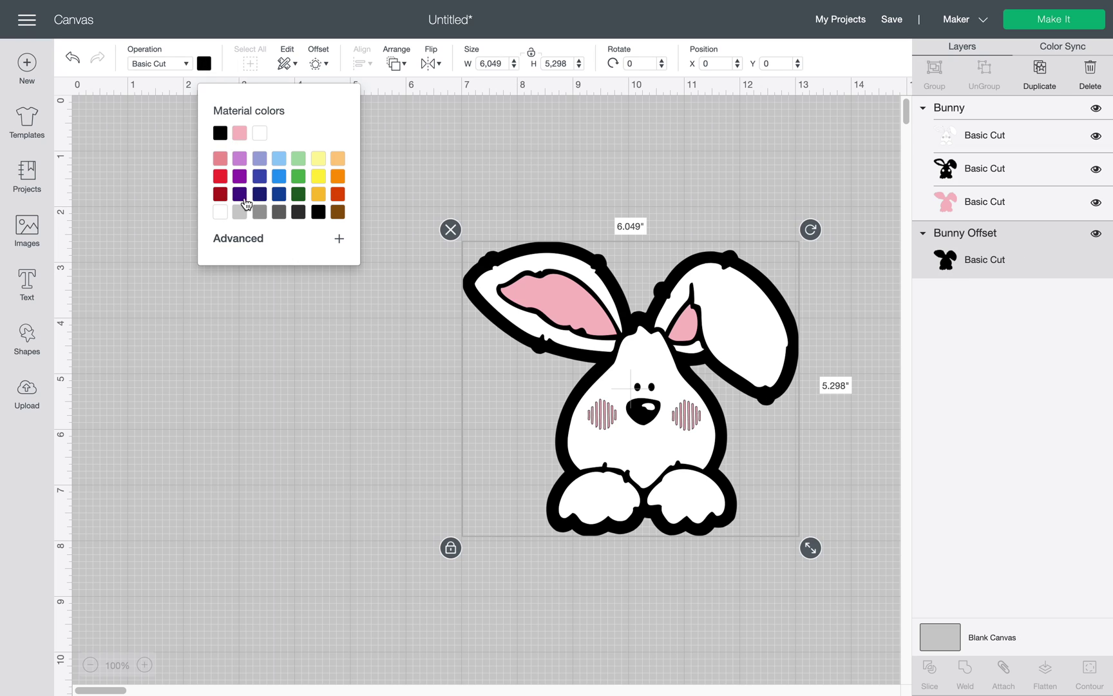
left_click(260, 132)
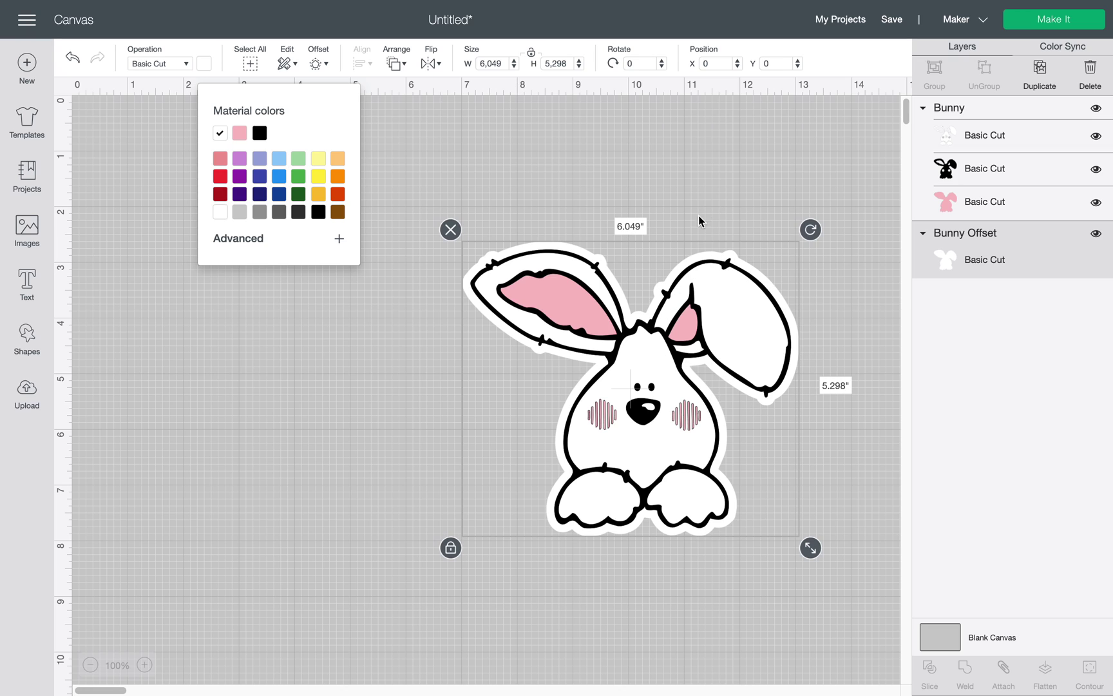
left_click(418, 553)
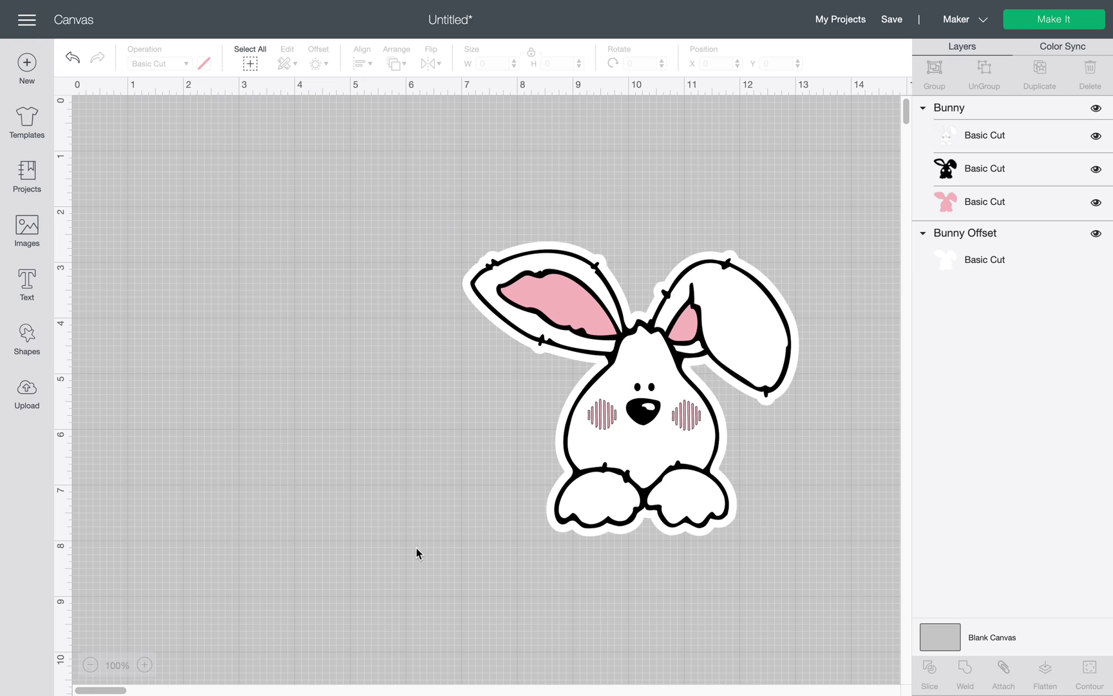
- Add a square shape to the canvas, left of the bunny
left_click(27, 333)
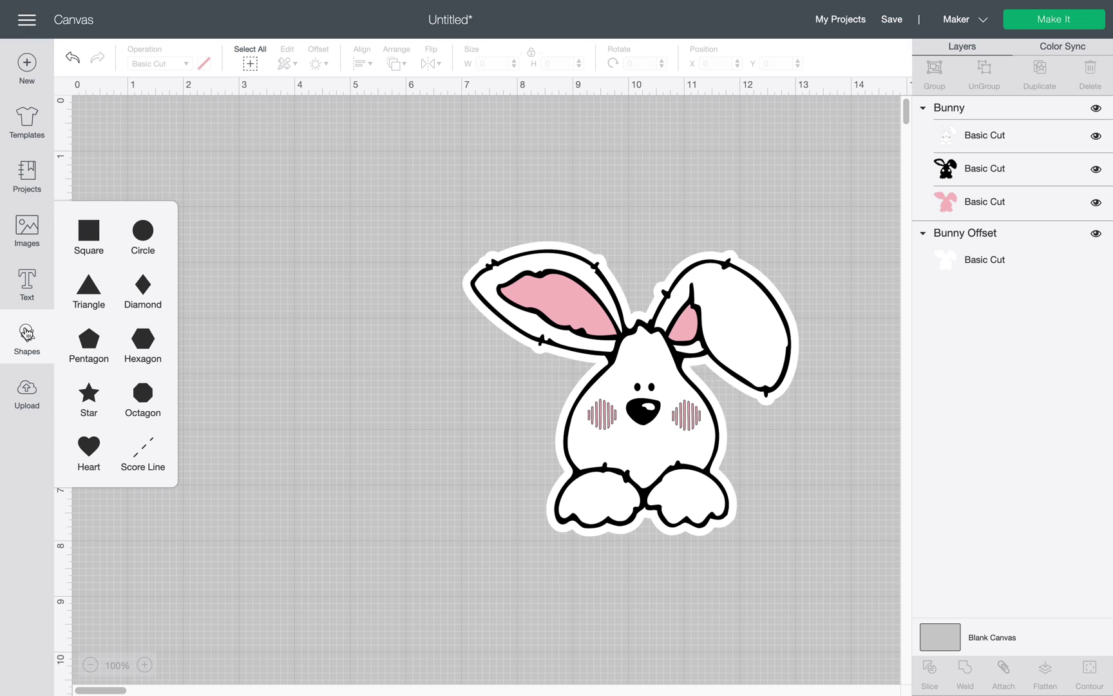
left_click(85, 233)
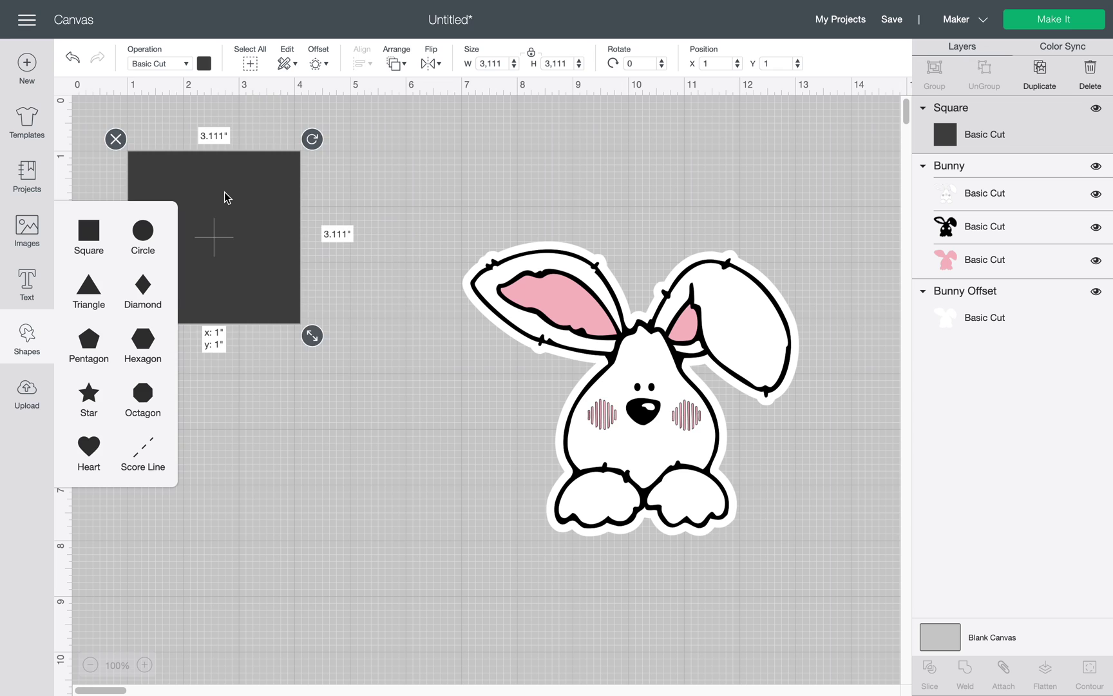
left_click_drag(226, 194, 320, 309)
left_click(747, 544)
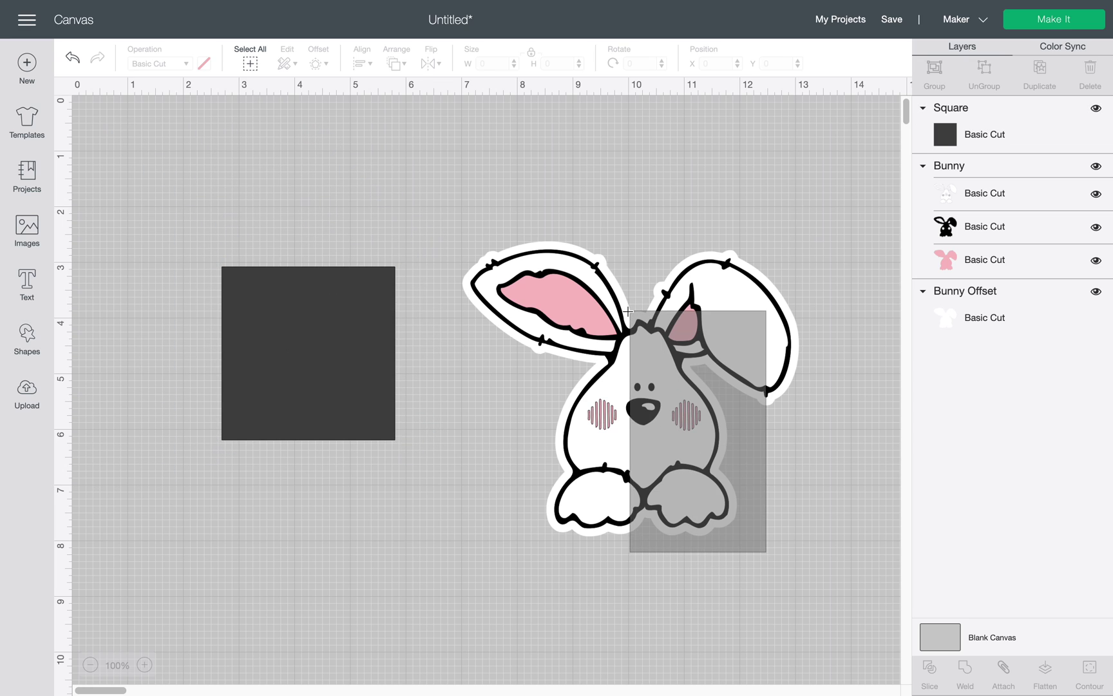
- Give the bunny a 5-inch height and resize the square to 5 by 5 inches
left_click_drag(748, 543, 624, 315)
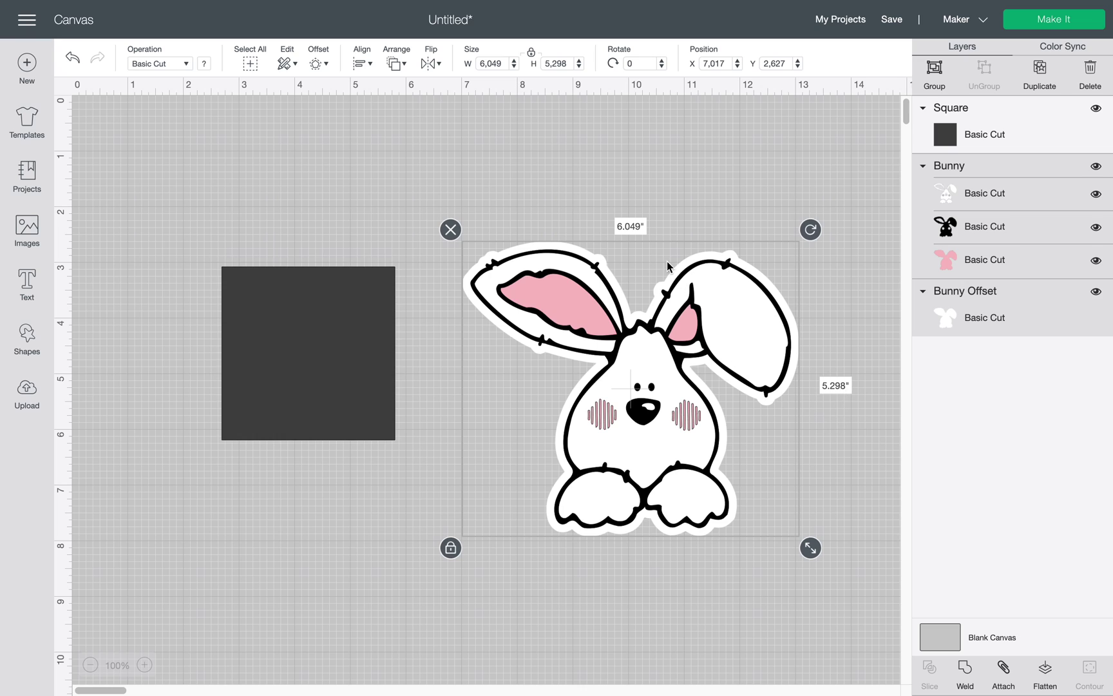
left_click(550, 64)
type("5")
key("Return")
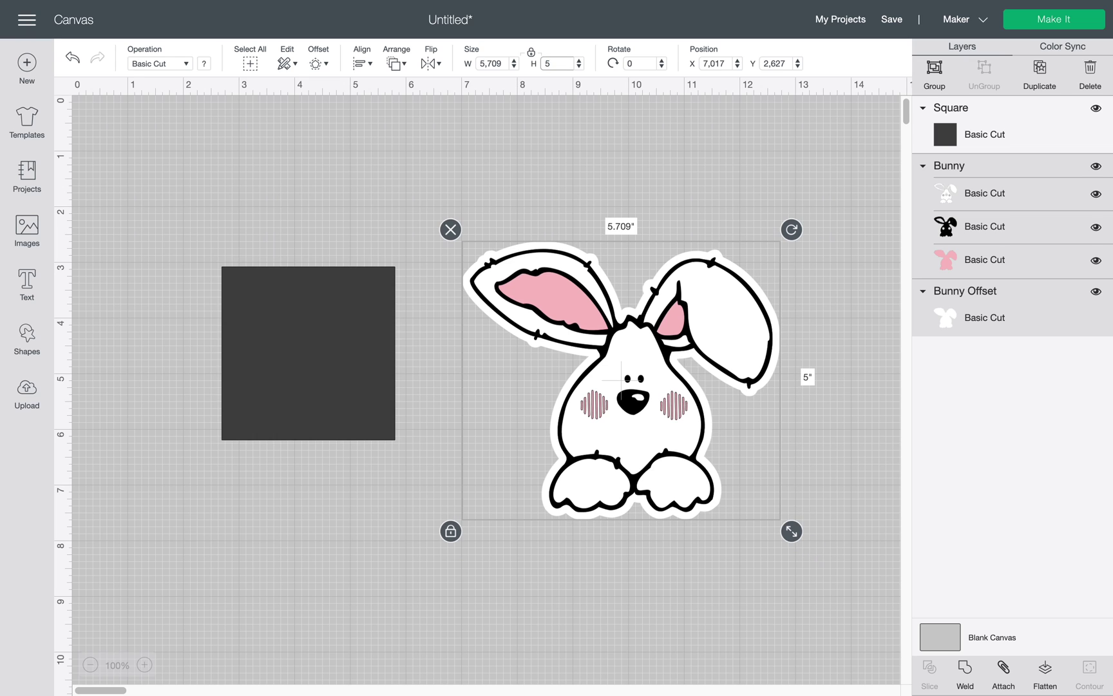
left_click(314, 380)
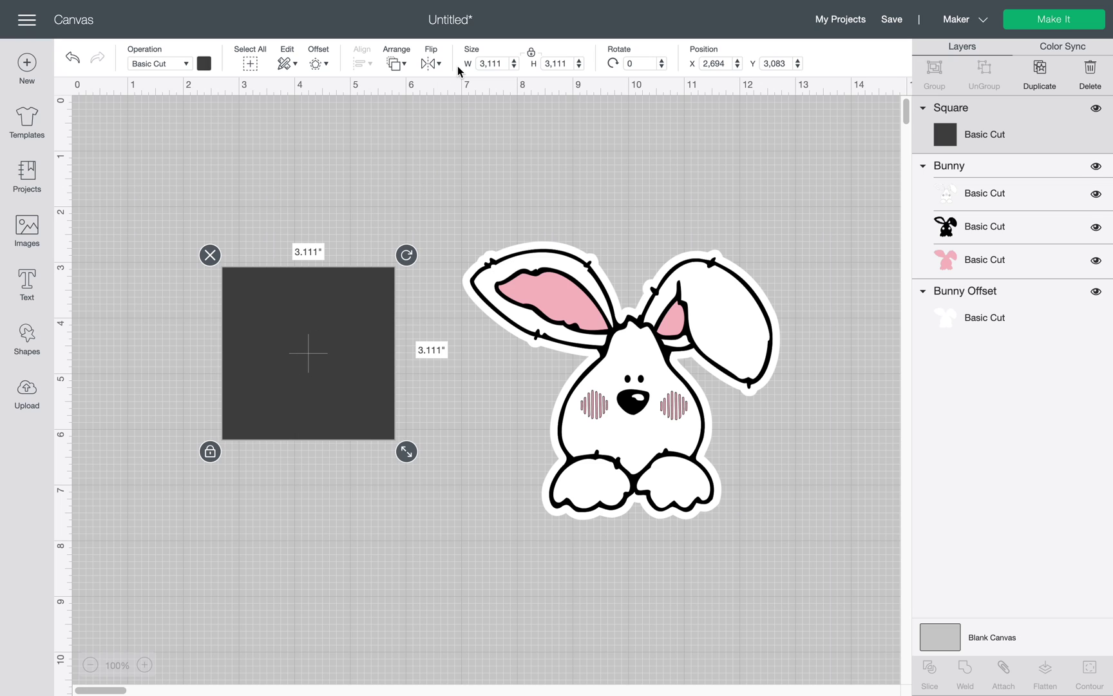
left_click(505, 63)
type("5")
key("Return")
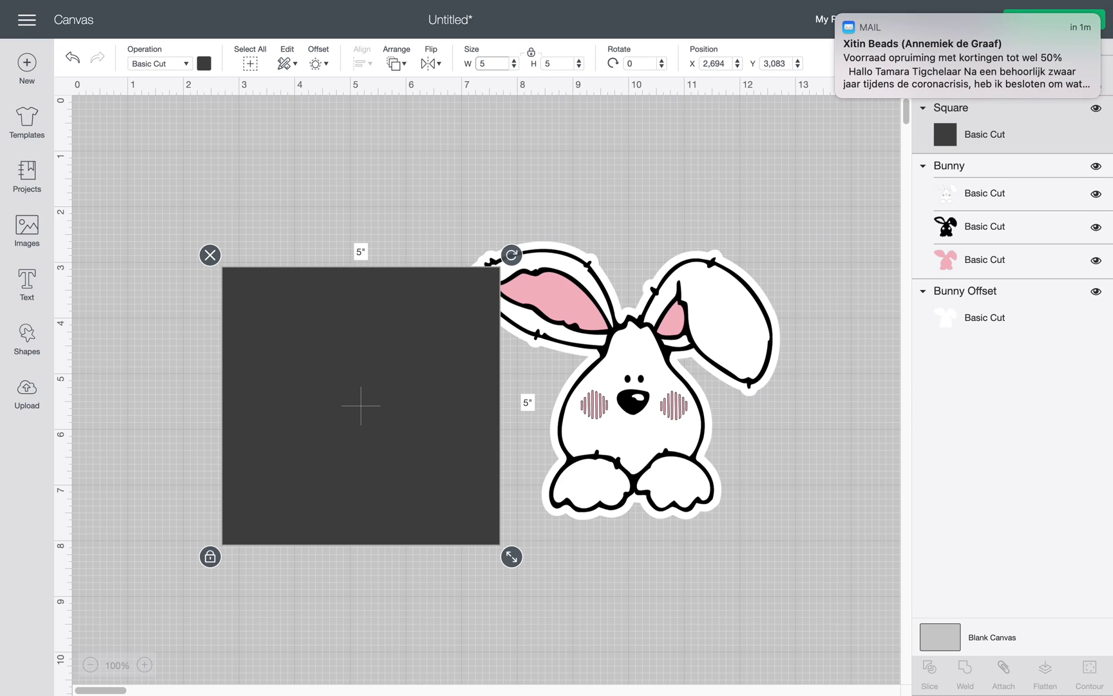
mouse_move(965, 54)
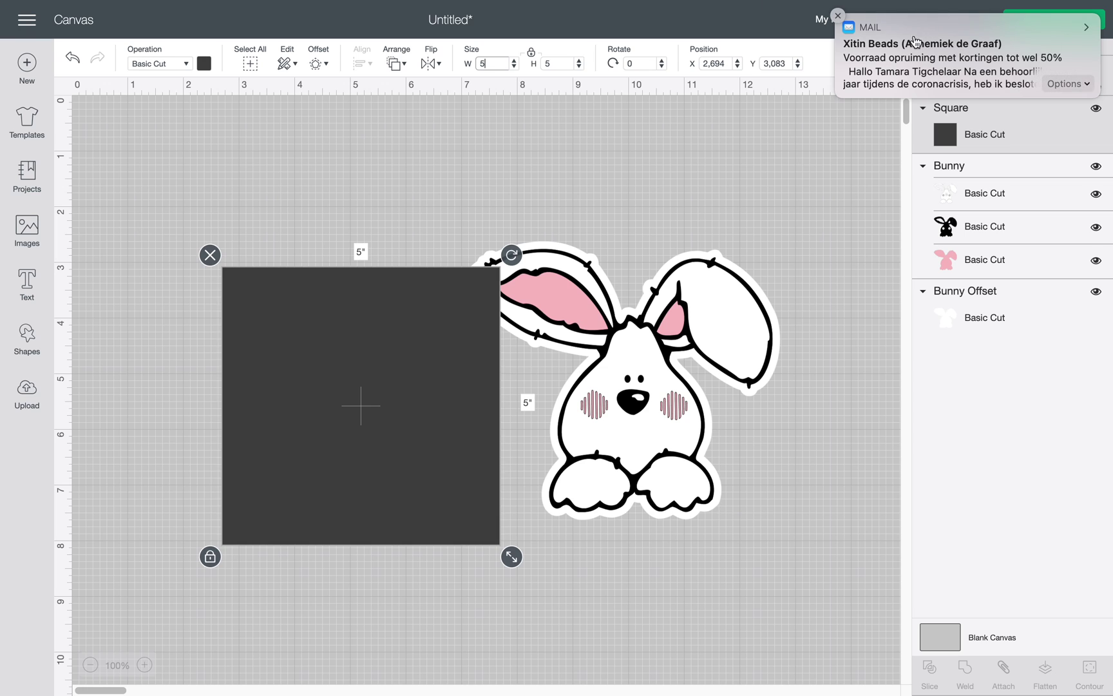
- Send the square behind both the bunny and its offset outline
left_click(839, 17)
left_click_drag(370, 405, 377, 396)
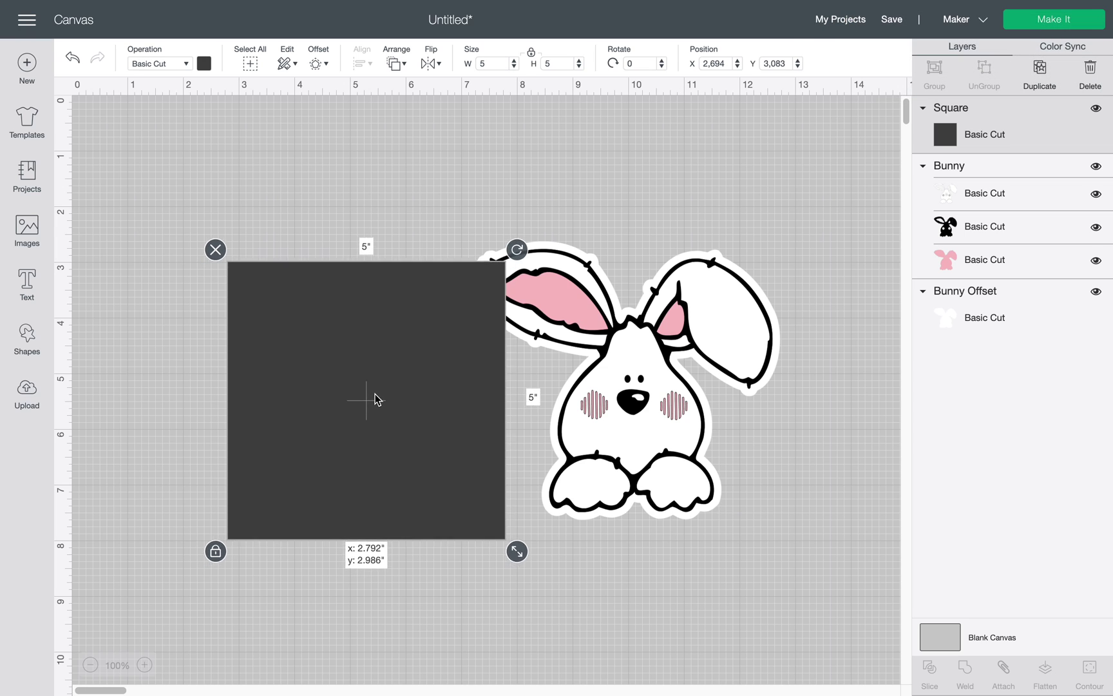
right_click(376, 396)
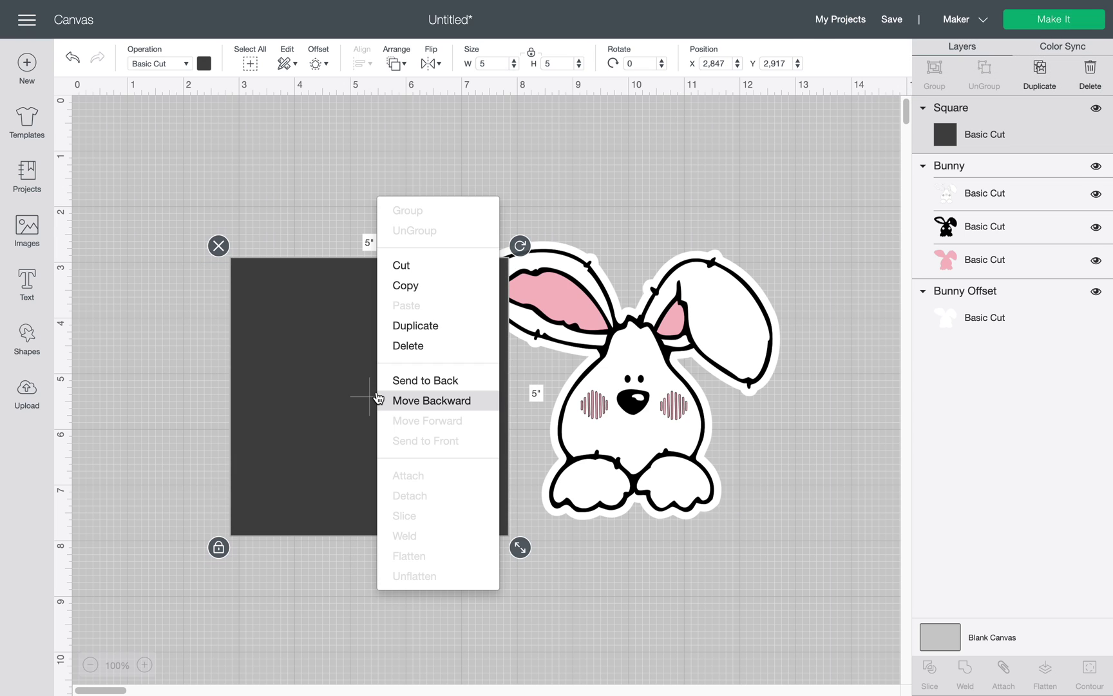
left_click(455, 402)
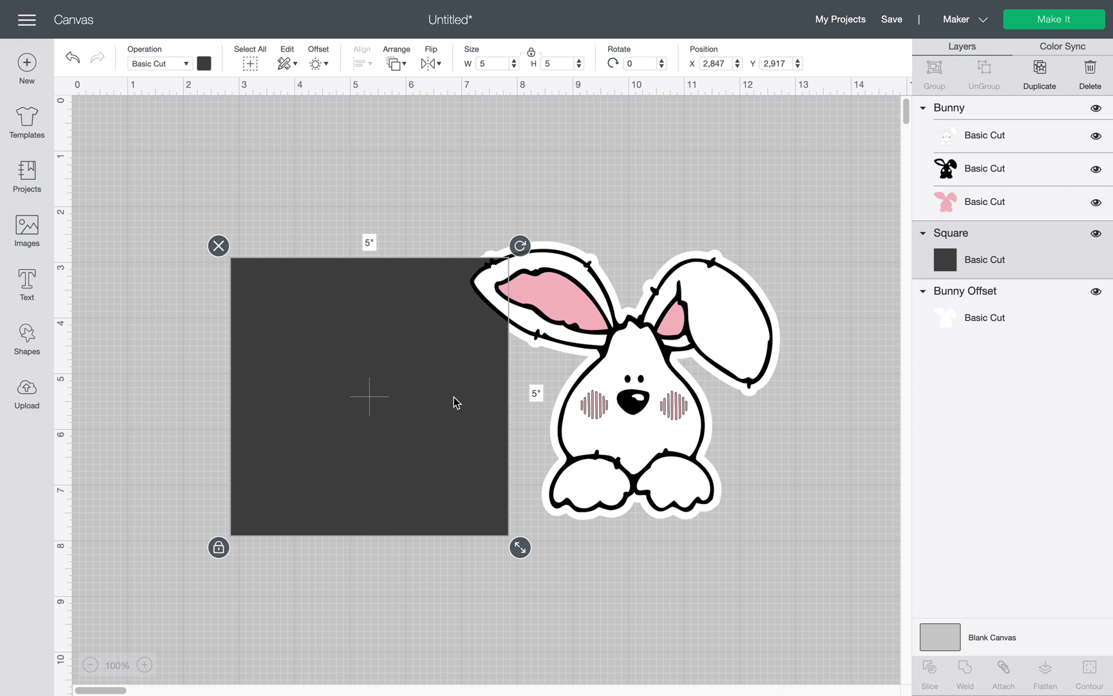
right_click(409, 398)
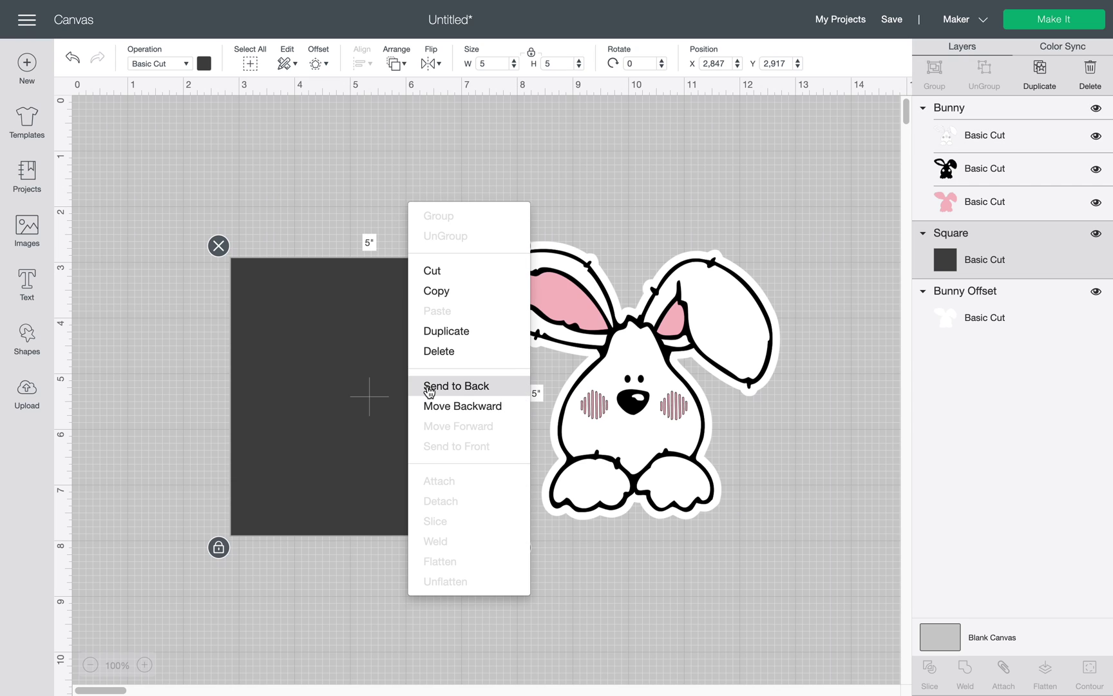
left_click(428, 387)
- Reposition the shapes, ending with the square at the canvas's left edge
left_click_drag(395, 371, 520, 358)
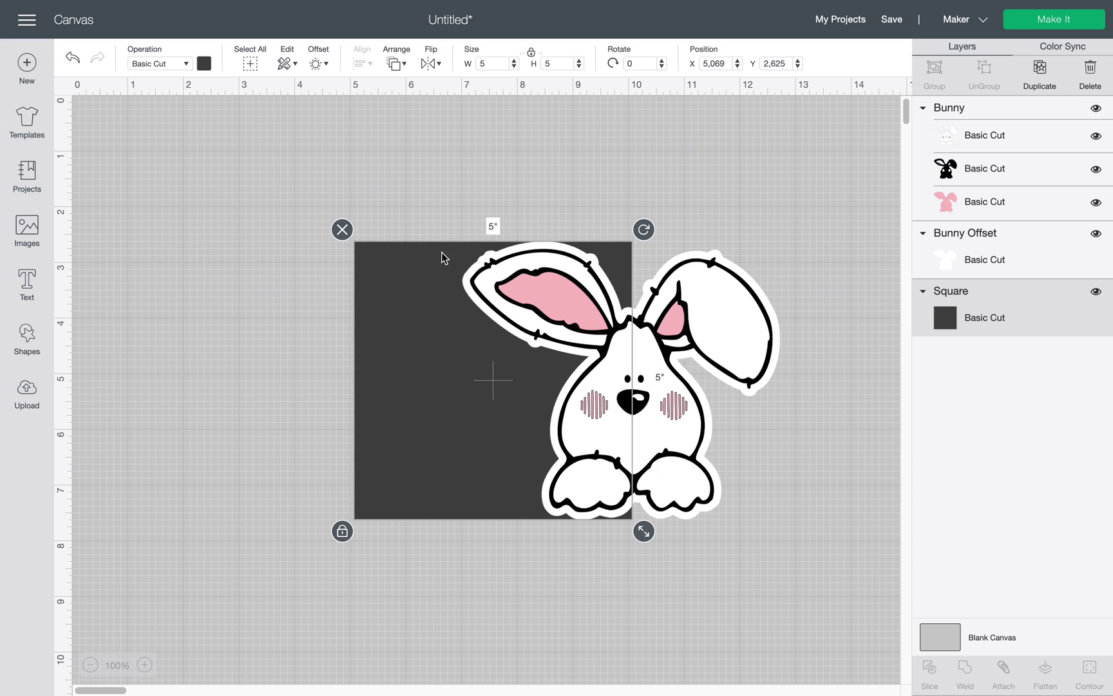
mouse_move(445, 387)
left_mouse_down()
mouse_move(241, 514)
mouse_move(465, 374)
left_mouse_up()
left_click(294, 424)
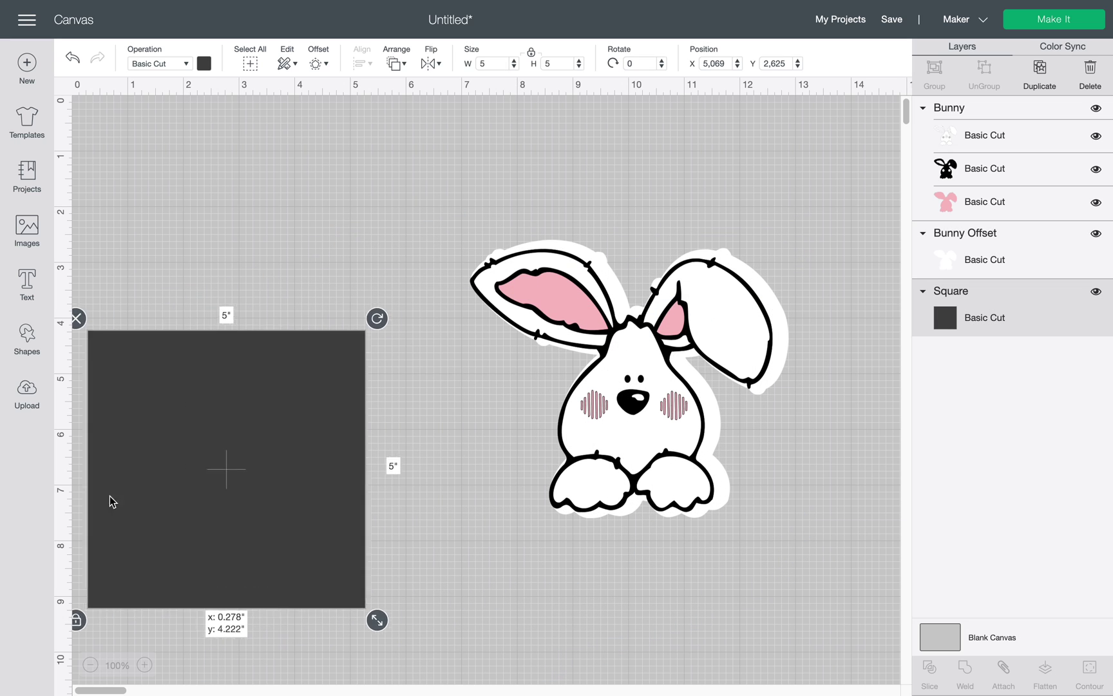
left_click_drag(385, 409, 100, 513)
- Slice the square with an enlarged diamond placed over its edge
left_click(35, 337)
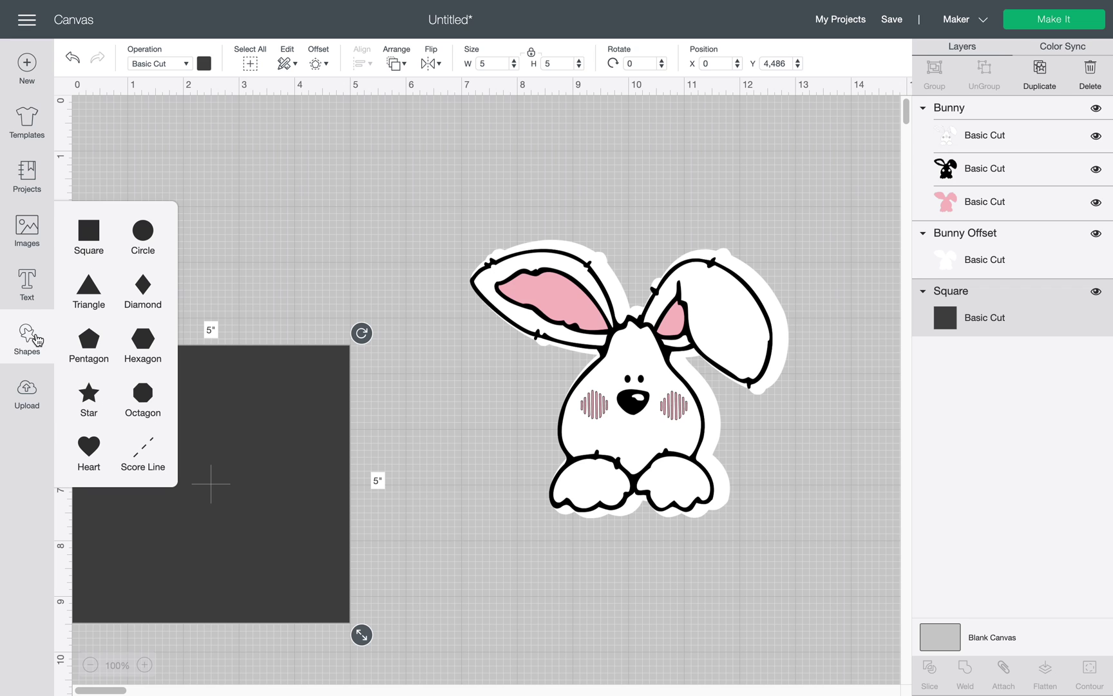
left_click(157, 293)
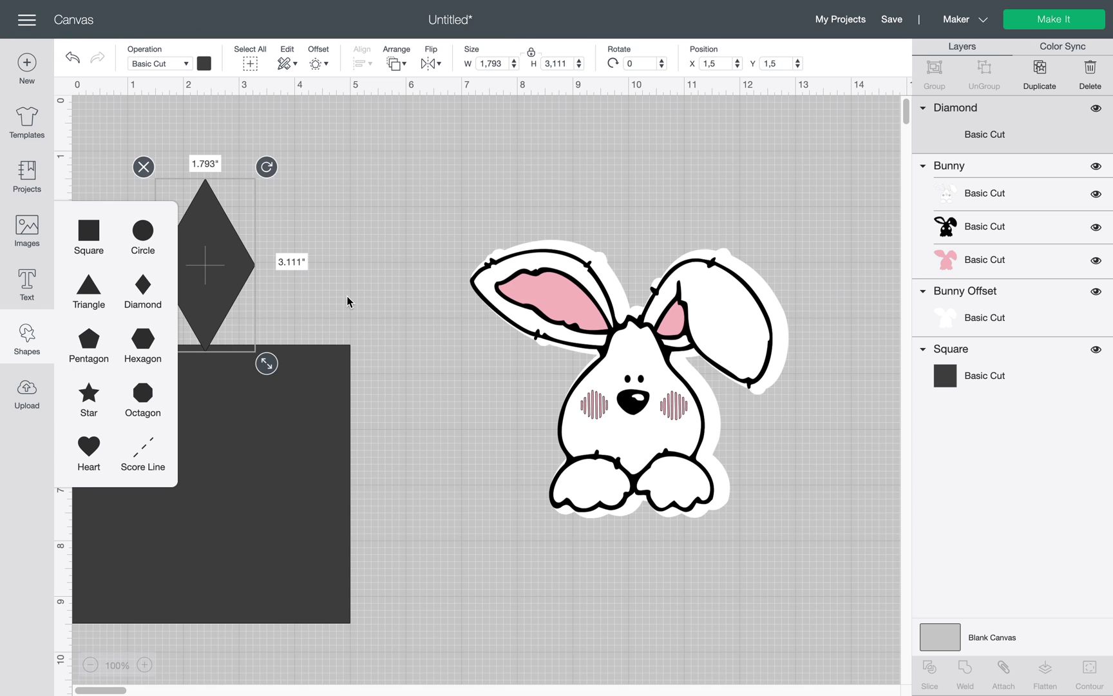
mouse_move(244, 261)
left_mouse_down()
mouse_move(375, 300)
mouse_move(318, 352)
left_mouse_up()
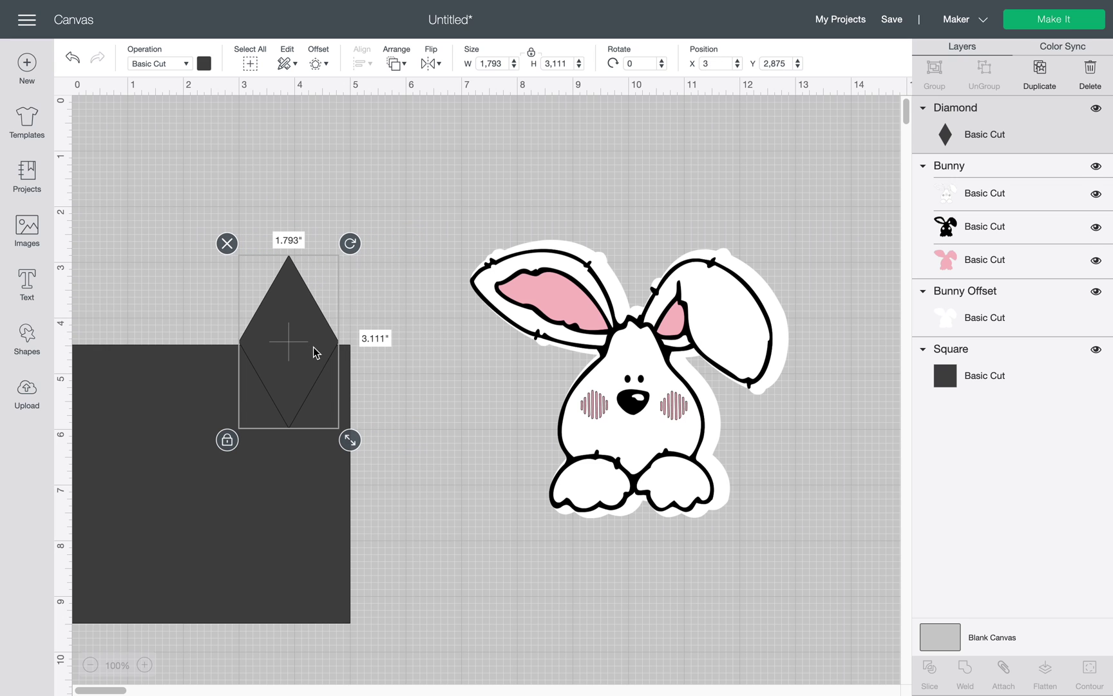
left_click_drag(360, 439, 406, 538)
left_click_drag(367, 417, 386, 370)
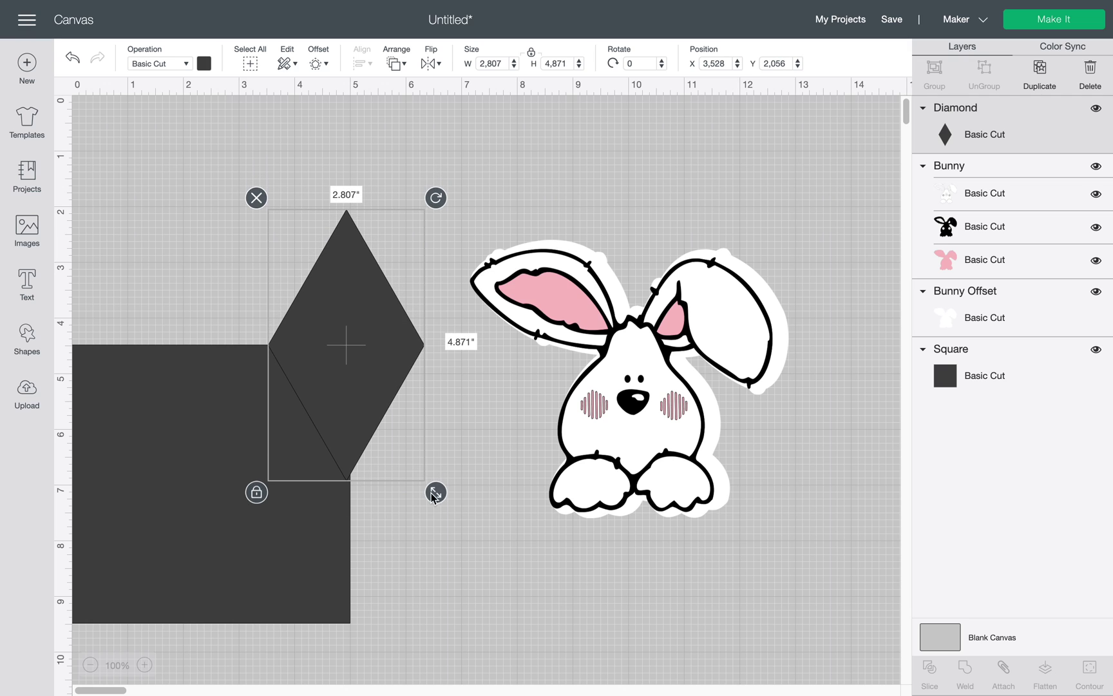
left_click_drag(420, 556, 229, 382)
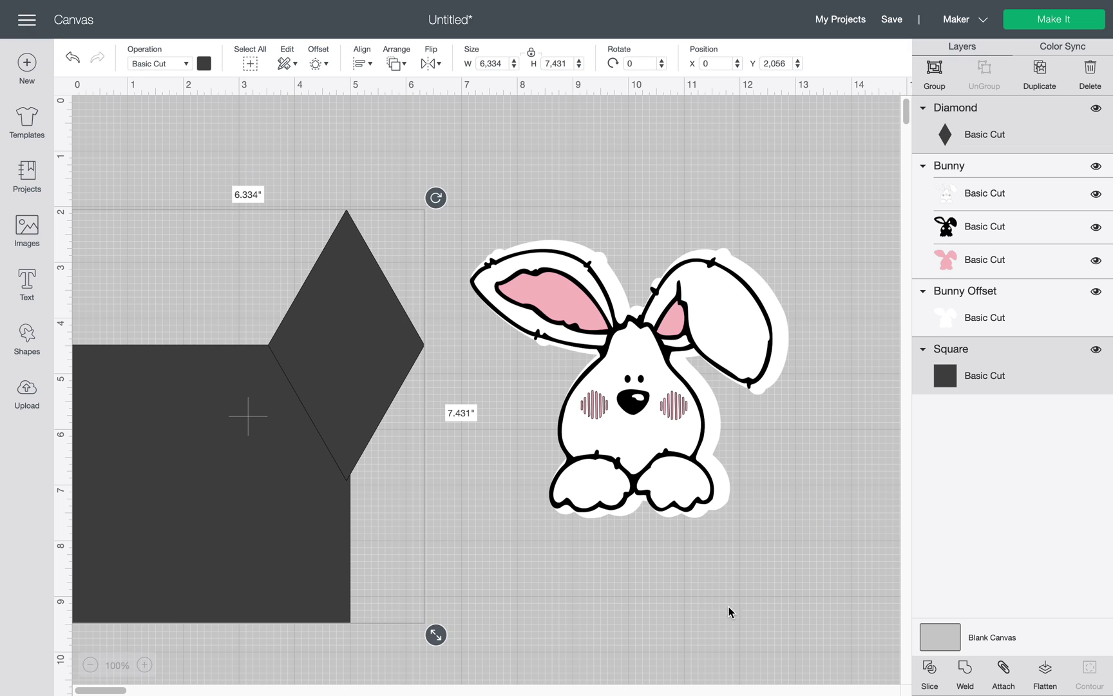
left_click(930, 670)
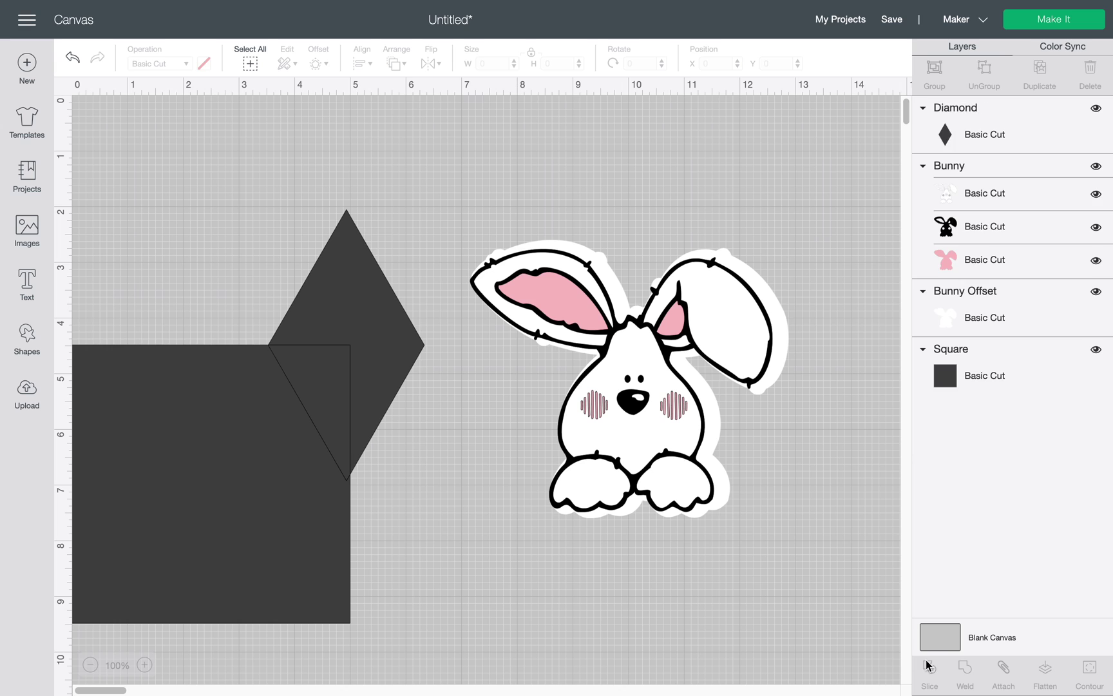
- Slice the remaining square piece again with the diamond piece
mouse_move(380, 313)
left_mouse_down()
mouse_move(392, 659)
mouse_move(385, 628)
left_mouse_up()
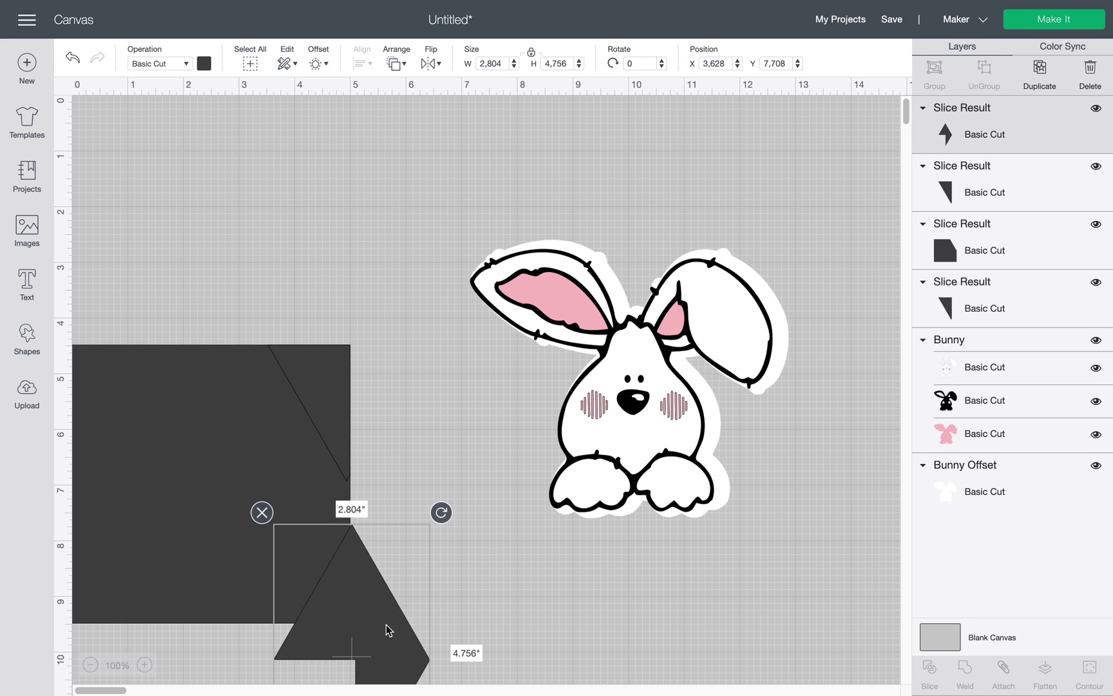
left_click_drag(491, 634, 246, 572)
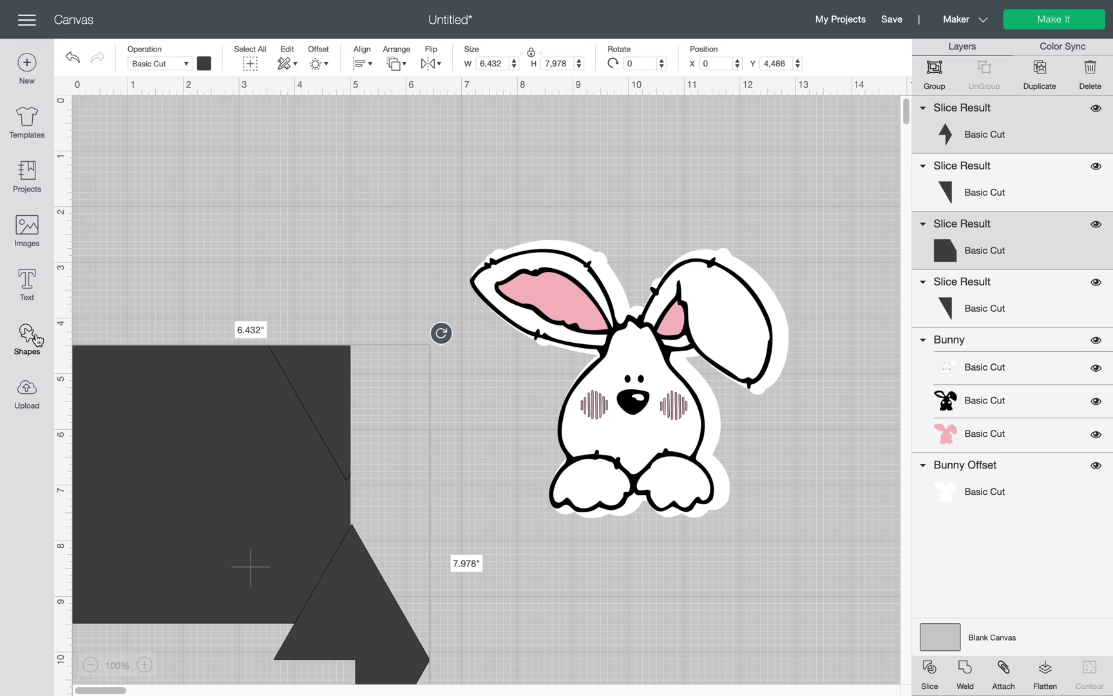
left_click(929, 671)
- Move the pointed square onto the bunny and delete the leftover scraps
left_click(249, 485)
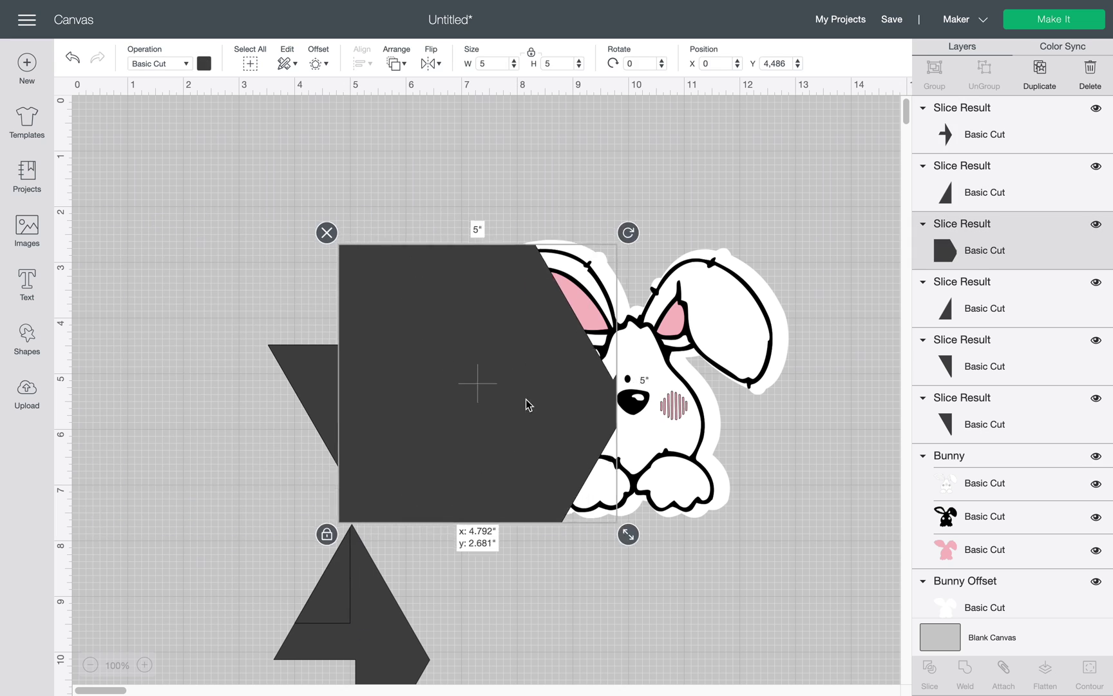
left_click_drag(248, 486, 545, 398)
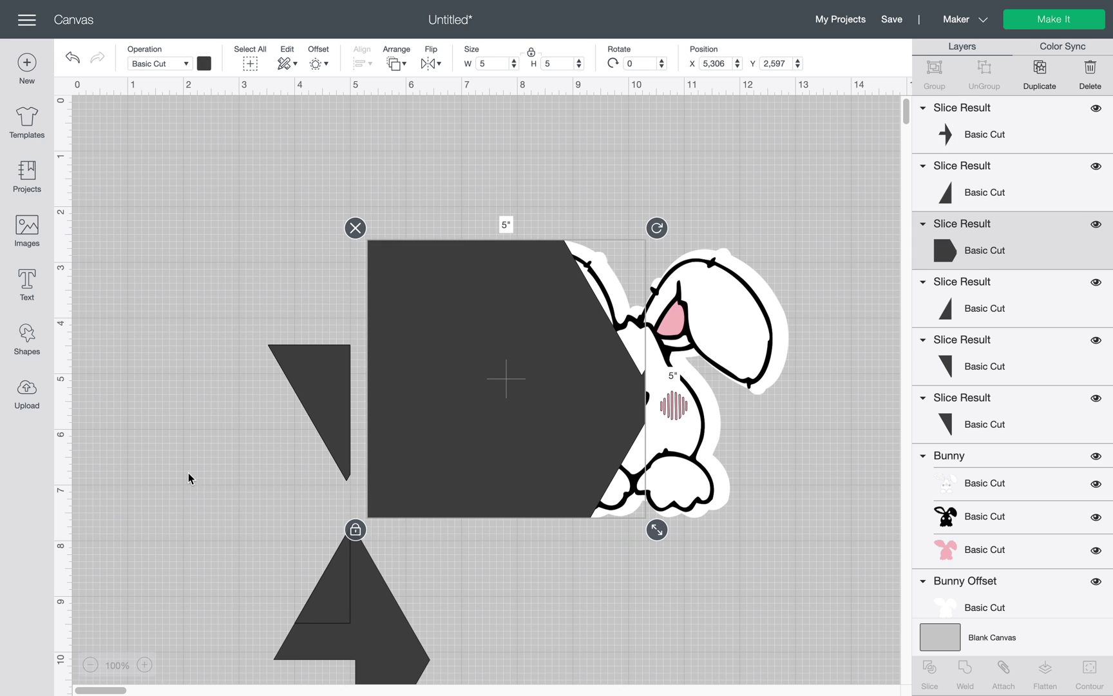
left_click_drag(197, 303, 365, 685)
key("Delete")
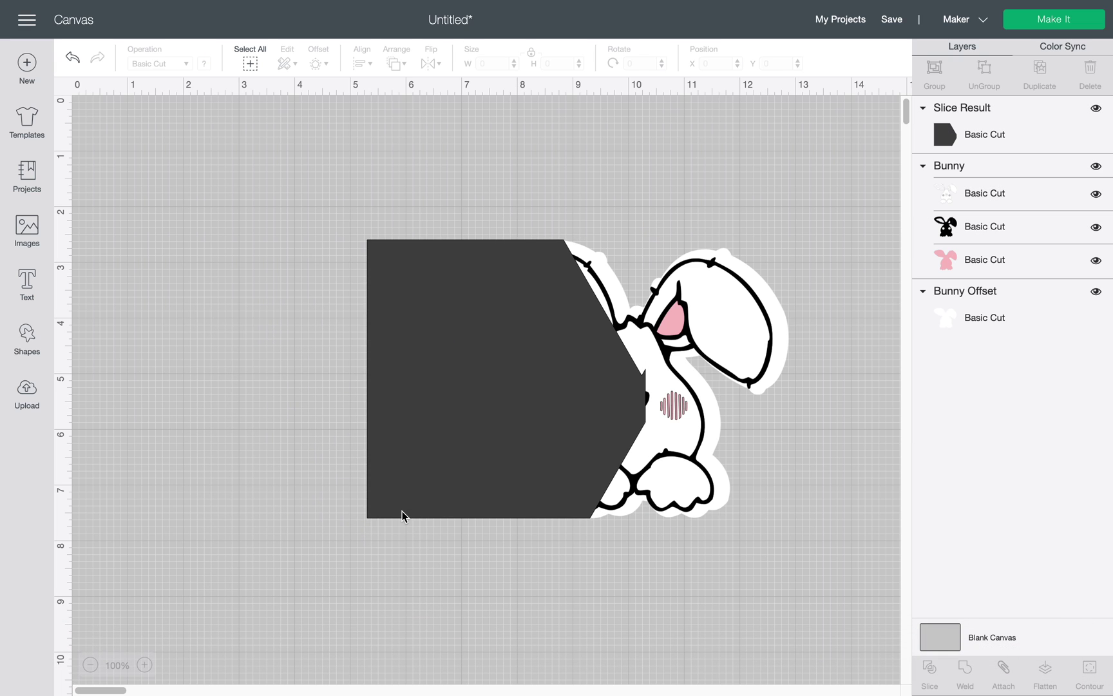
right_click(402, 510)
- Send the pointed square behind the bunny and move the bunny aside
left_click(451, 301)
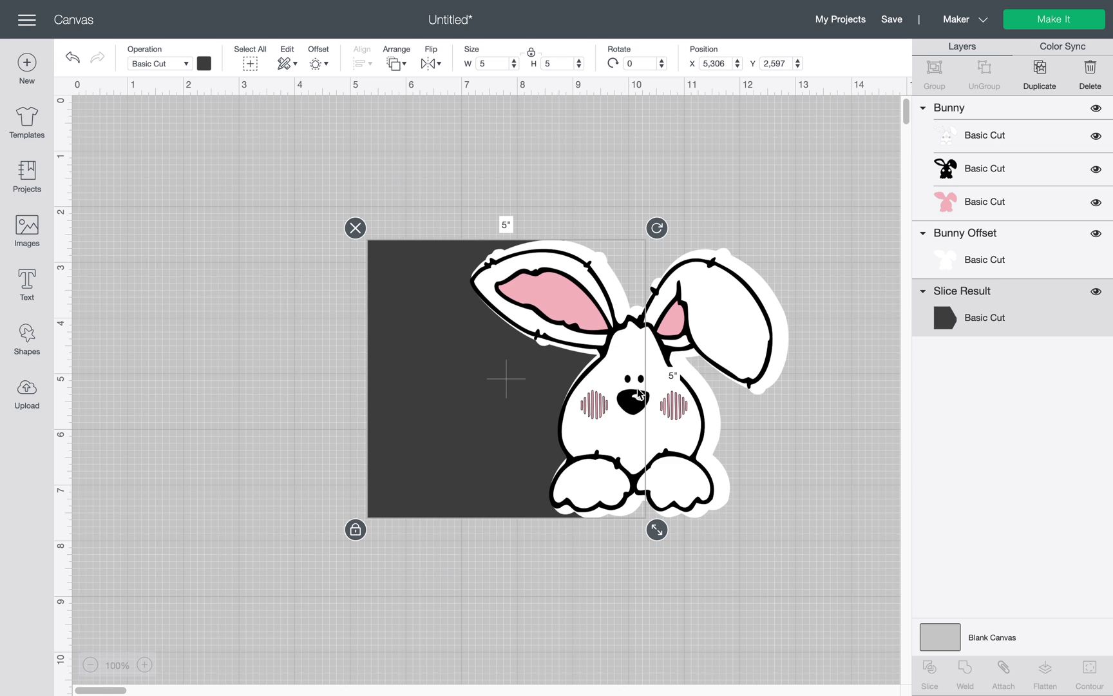
mouse_move(674, 423)
left_mouse_down()
mouse_move(769, 566)
mouse_move(1038, 174)
left_mouse_up()
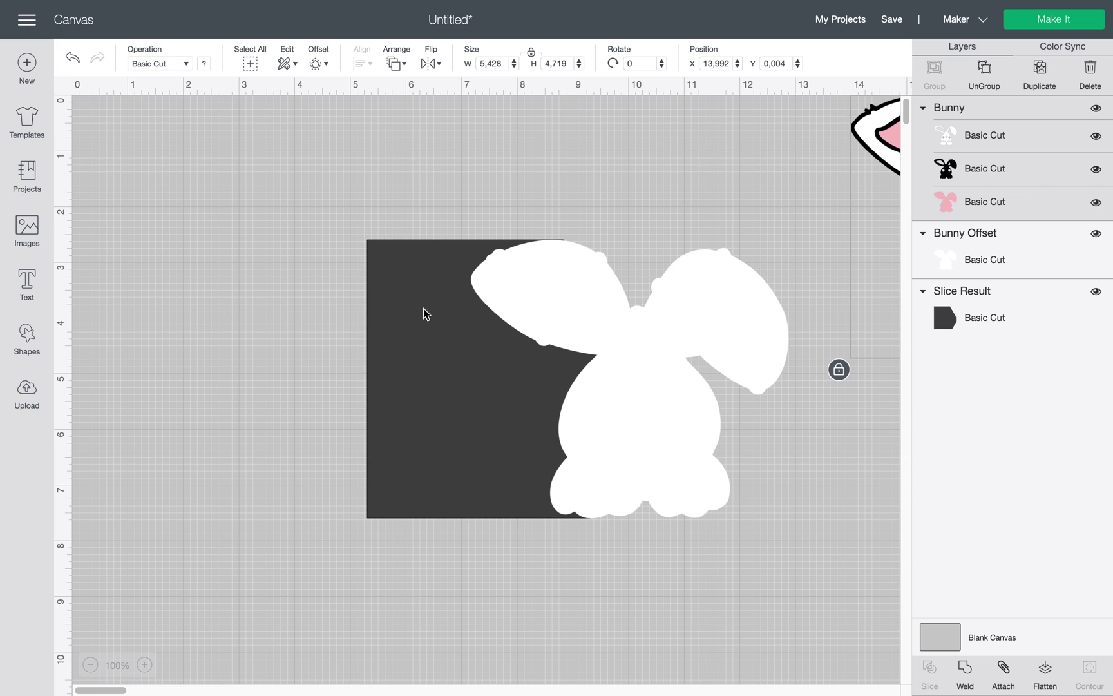
left_click_drag(495, 185, 628, 563)
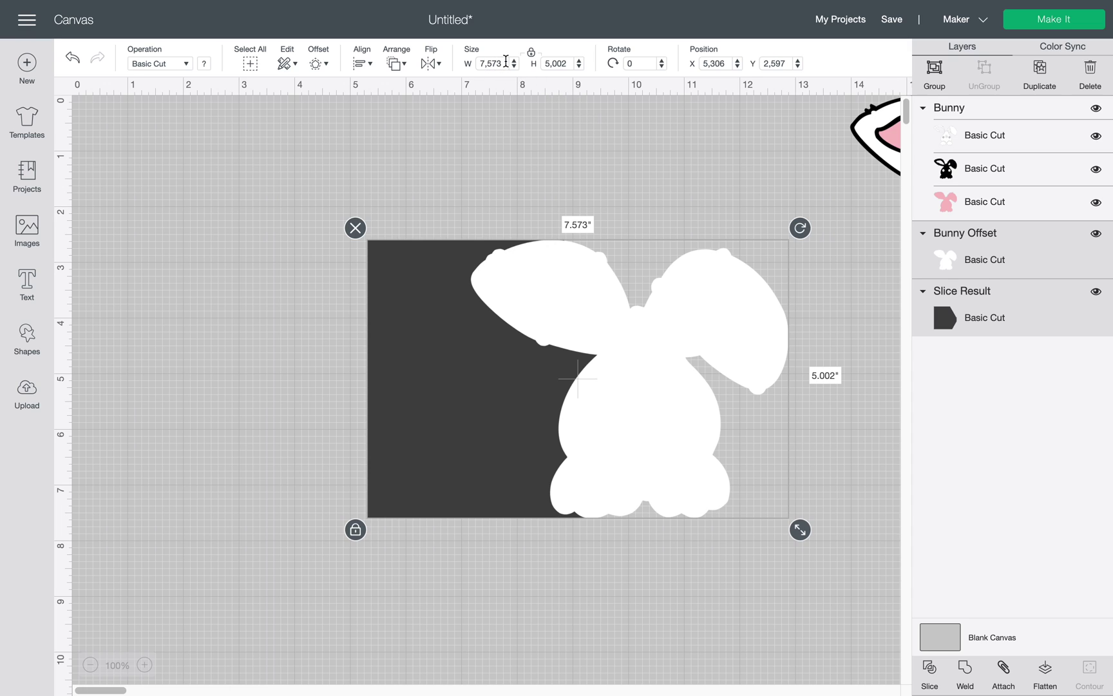
left_click_drag(505, 62, 476, 60)
type("5")
left_click(389, 172)
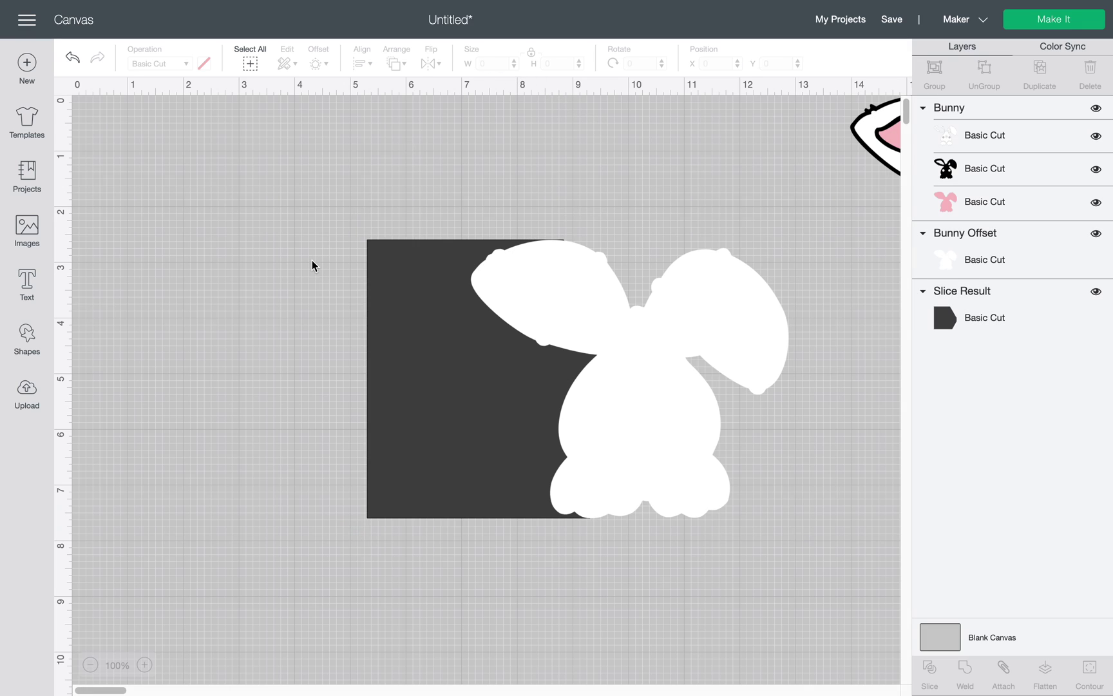
- Center the pointed square and bunny offset vertically and weld them together
left_click(394, 274)
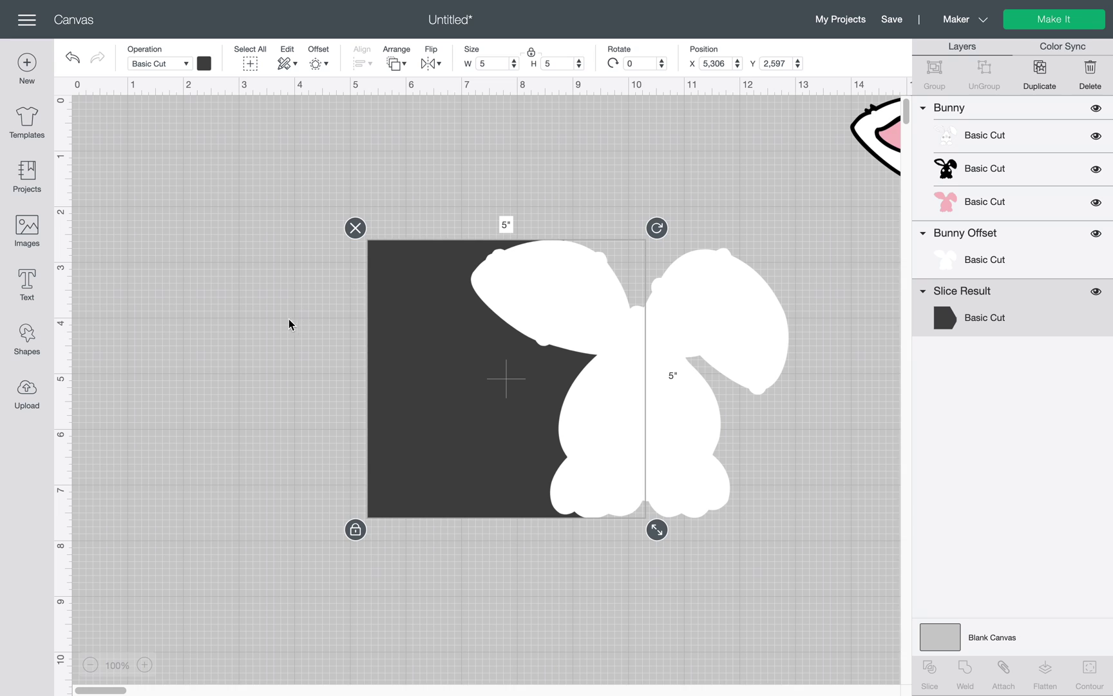
left_click(304, 305)
left_click_drag(410, 191, 752, 678)
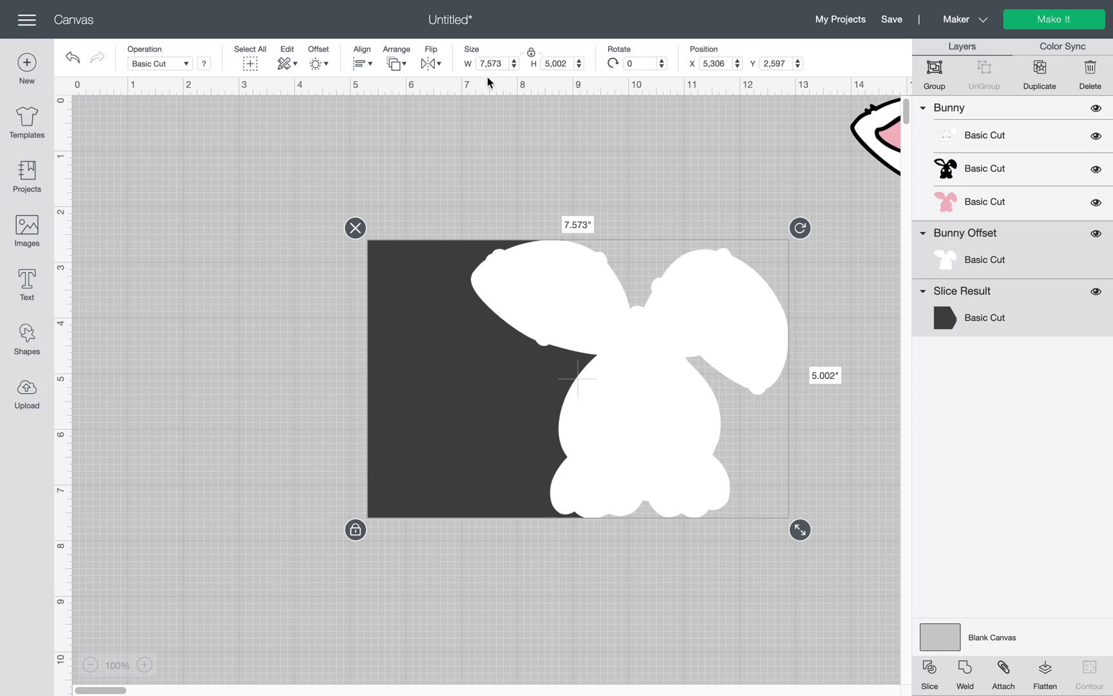
left_click(368, 67)
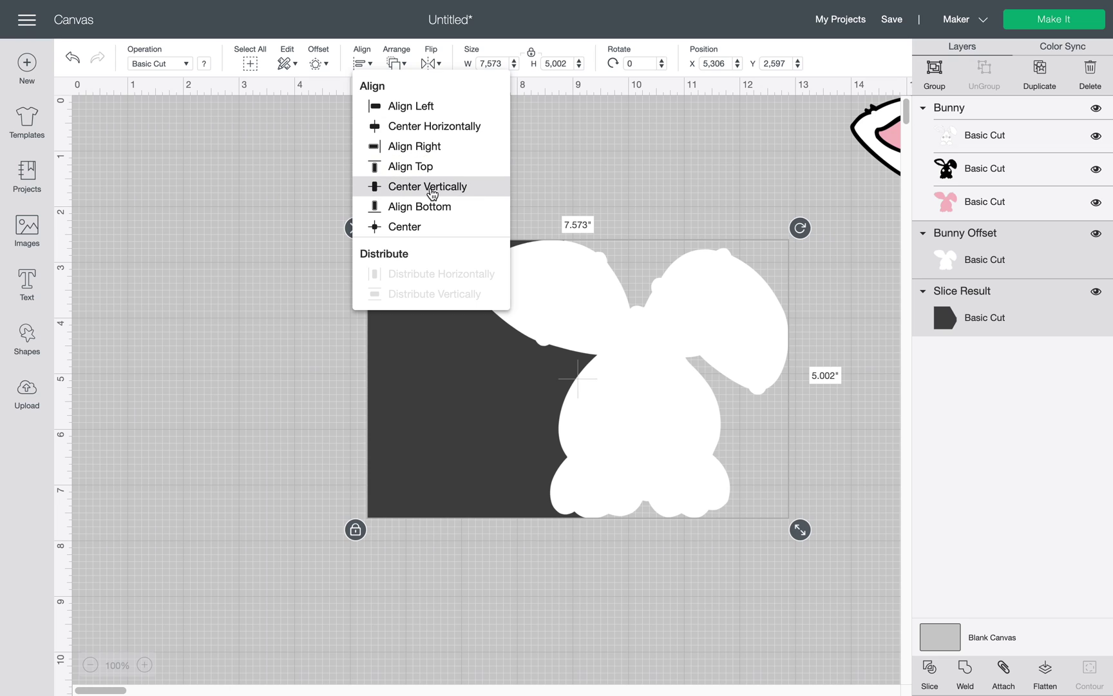
left_click(430, 188)
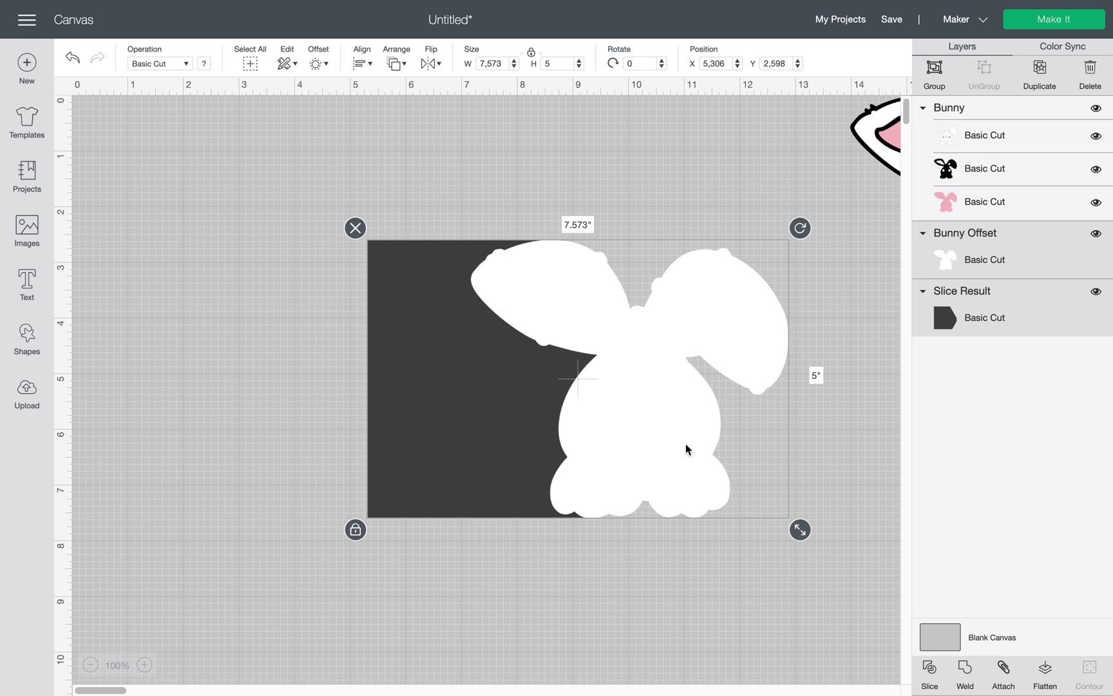
left_click(966, 671)
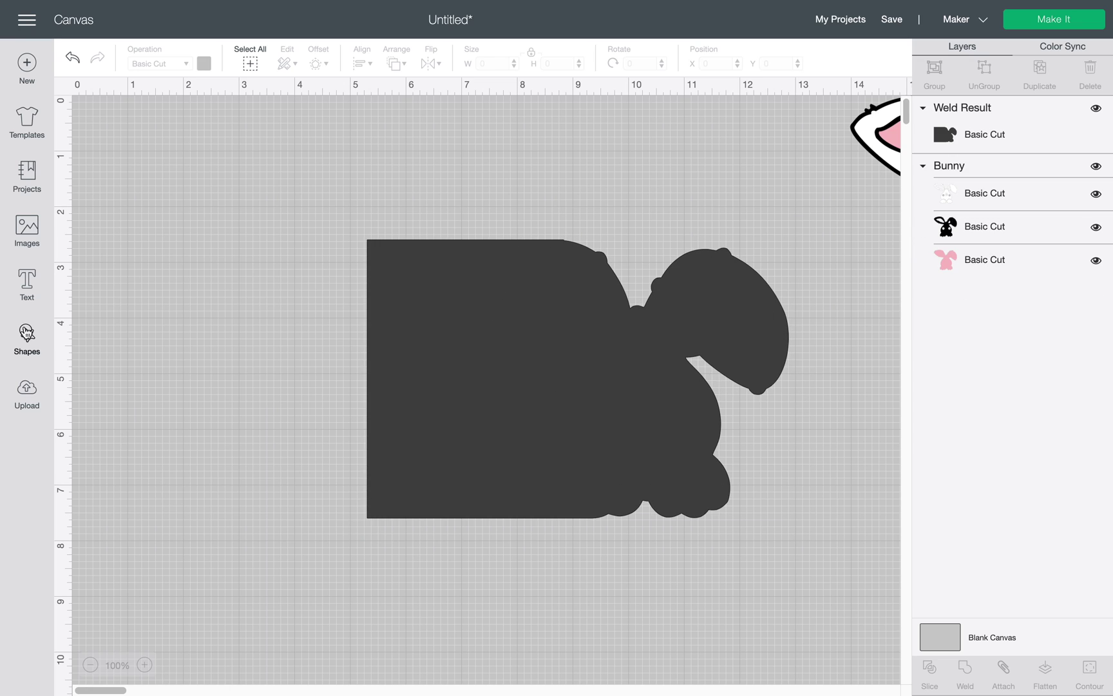
- Add a new square and set its width to 5 inches
left_click(31, 348)
left_click(92, 232)
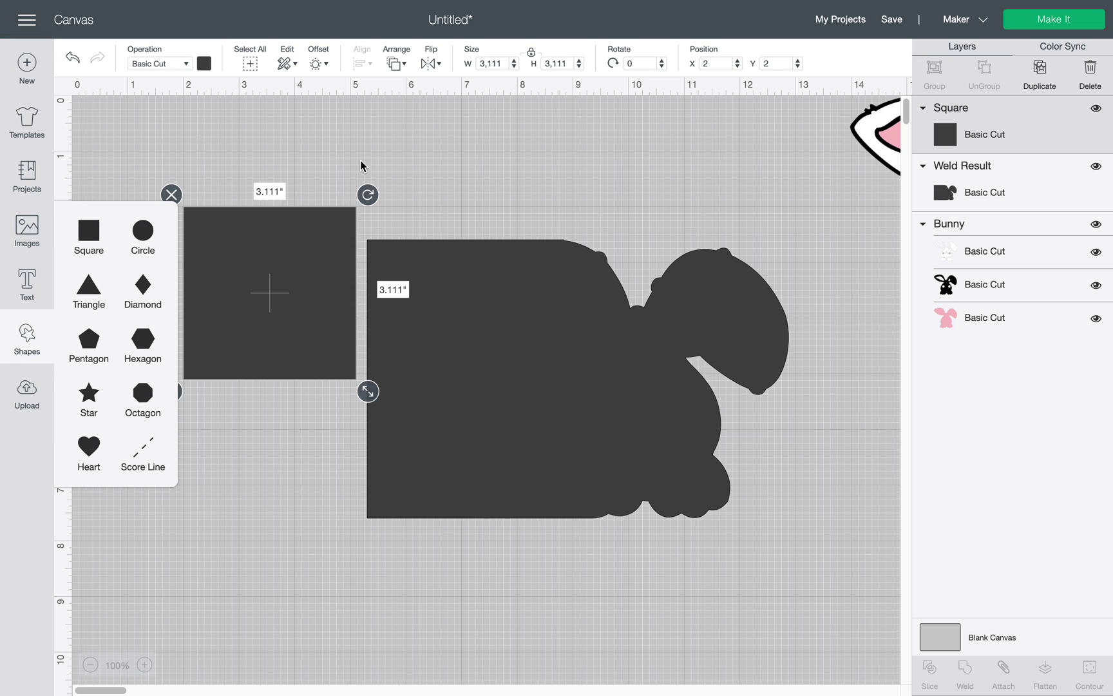
left_click_drag(301, 222, 320, 192)
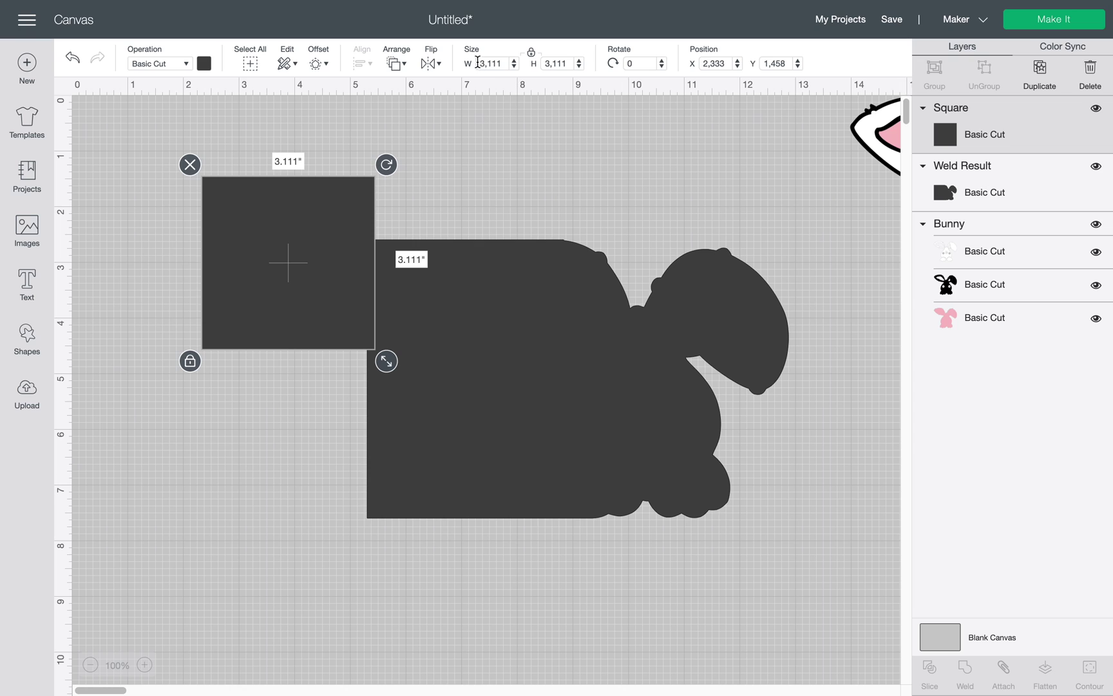
left_click(534, 366)
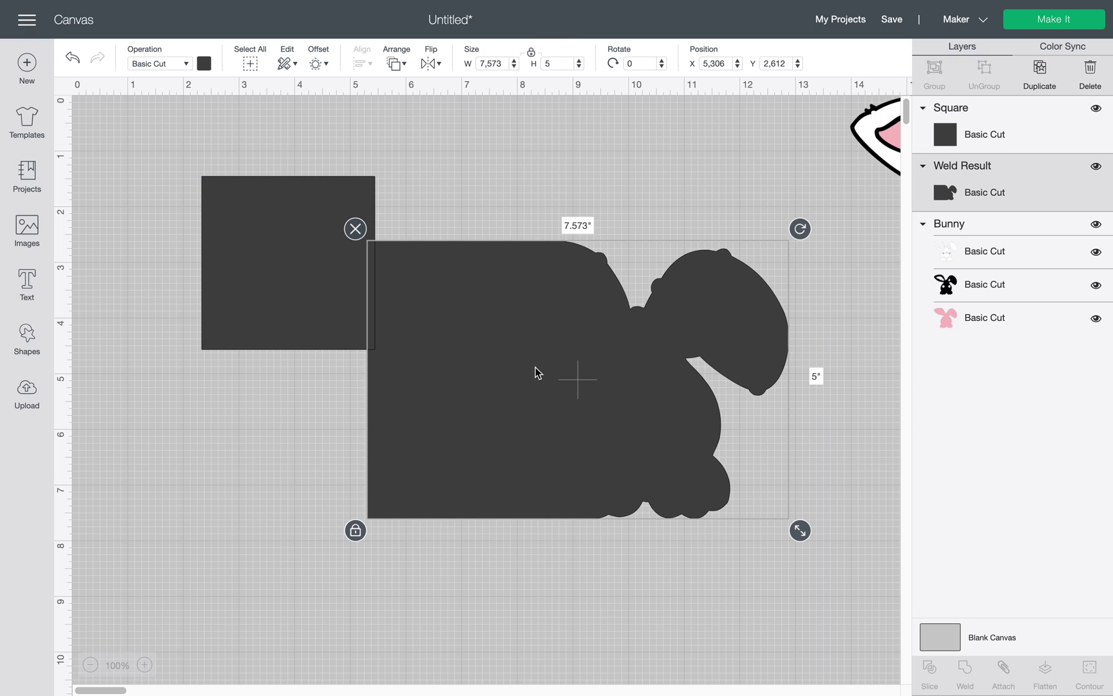
left_click(300, 259)
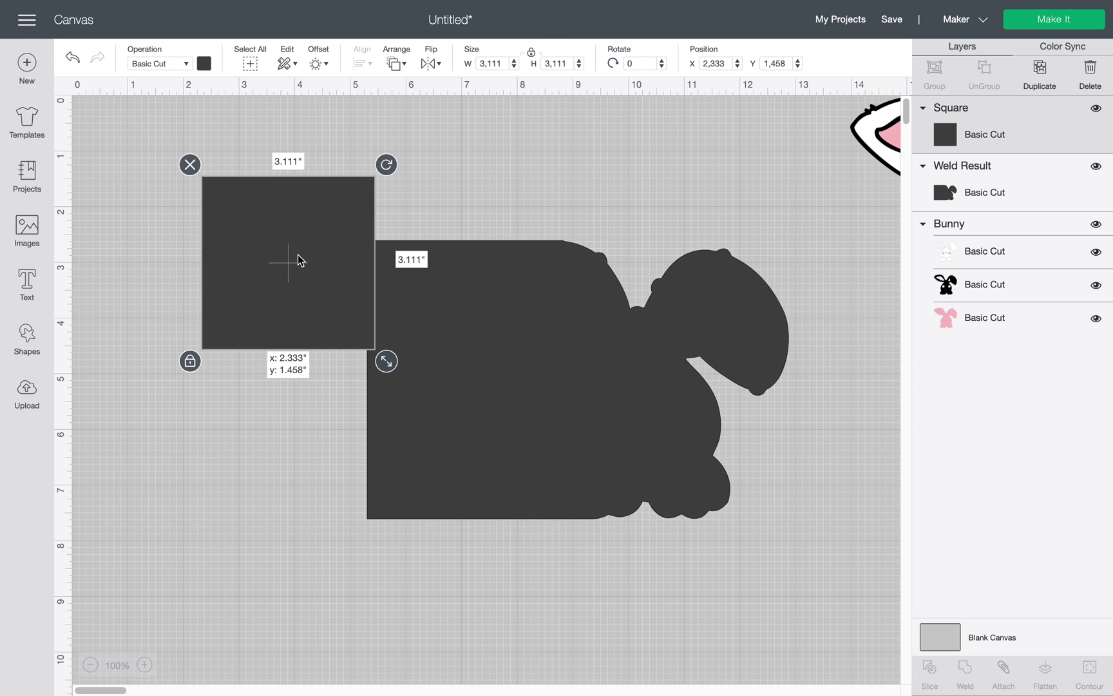
left_click(500, 64)
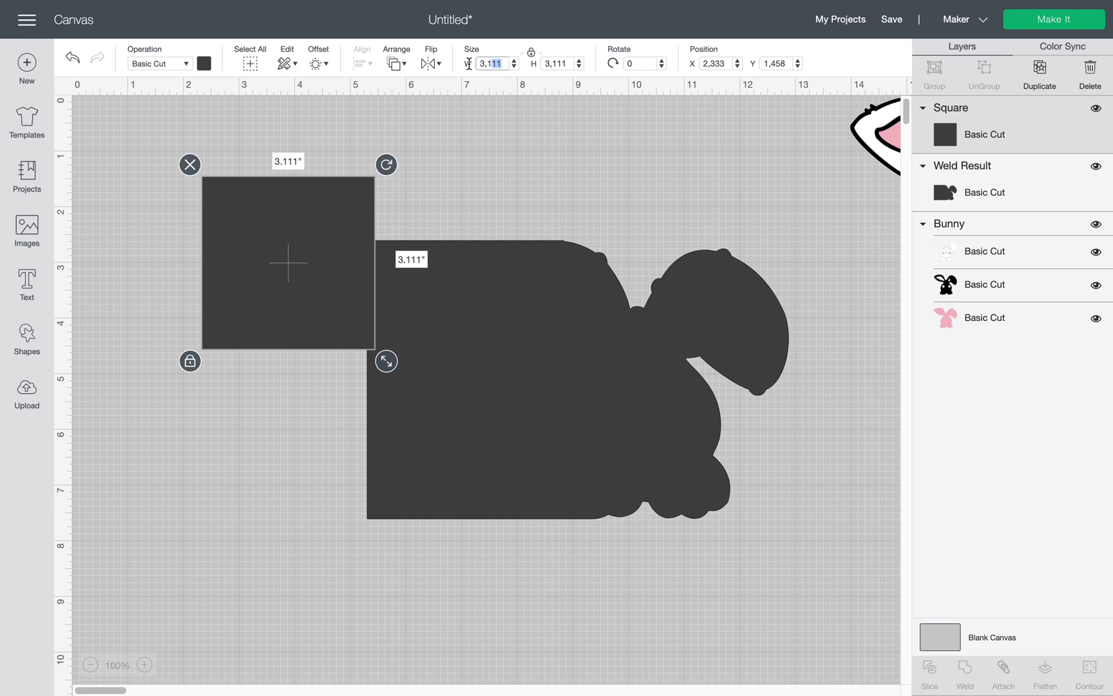
type("5")
key("Return")
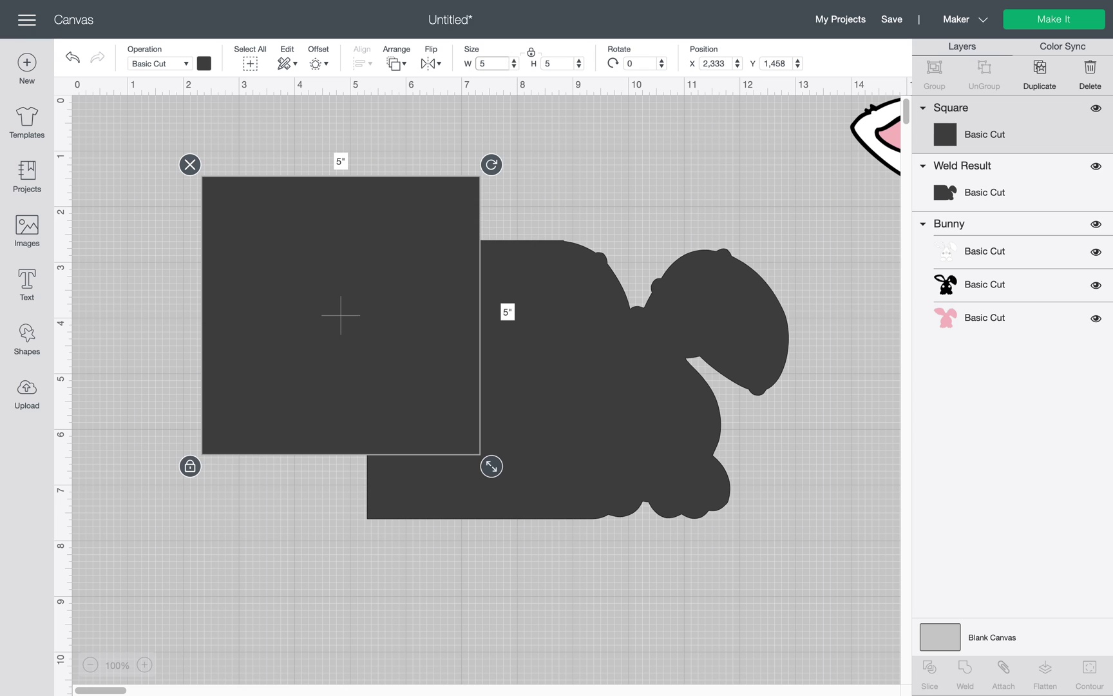
- Butt the square against the offset, center vertically, and weld into a 12.42-inch base
left_click_drag(319, 374, 215, 428)
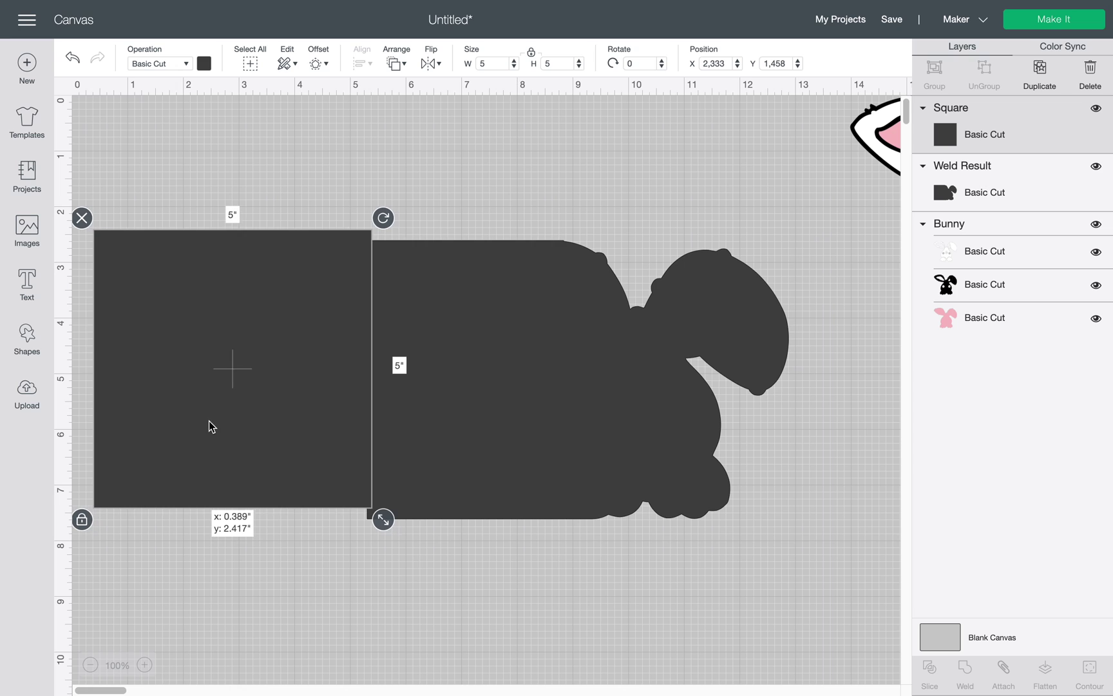
left_click_drag(215, 428, 216, 432)
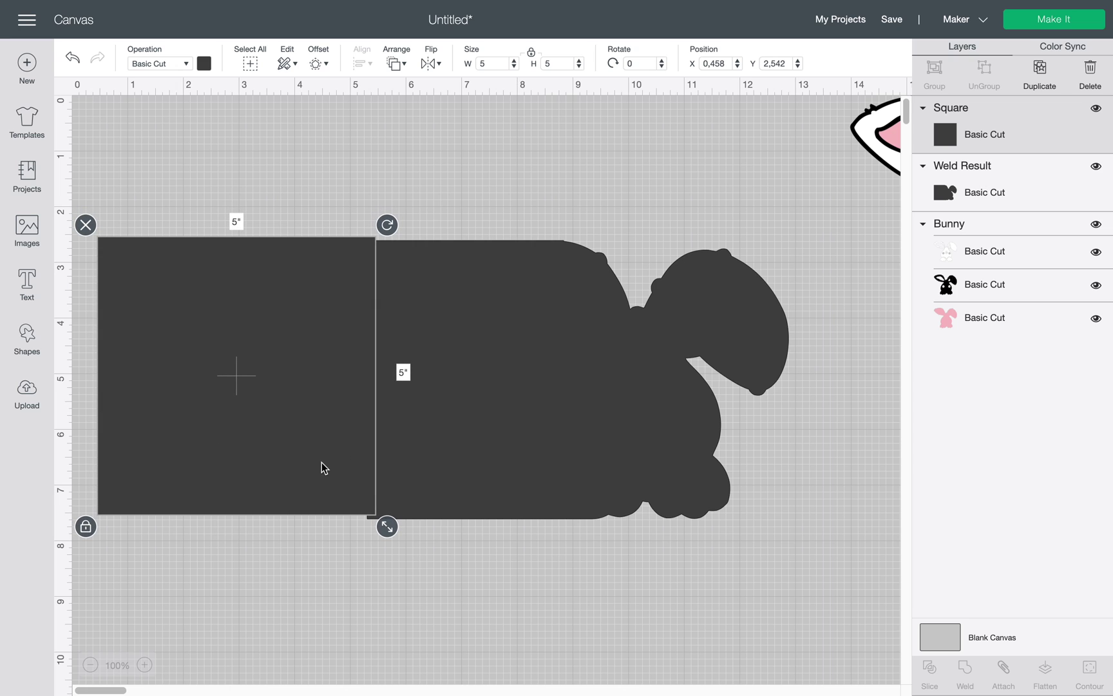
left_click_drag(385, 571, 311, 426)
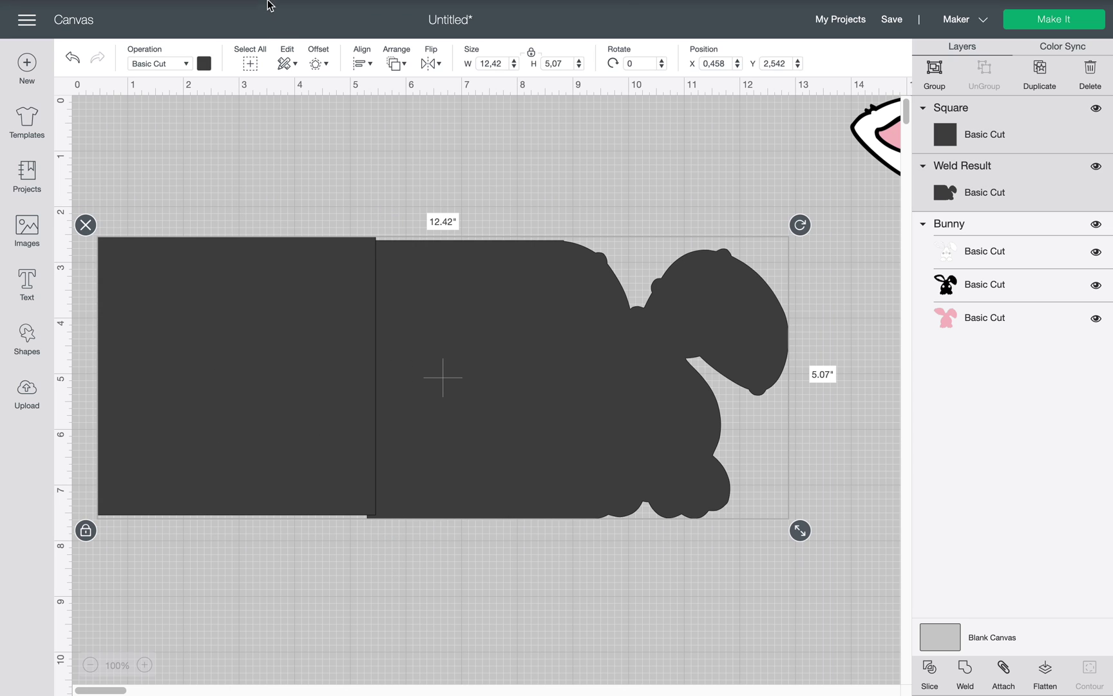
left_click(363, 66)
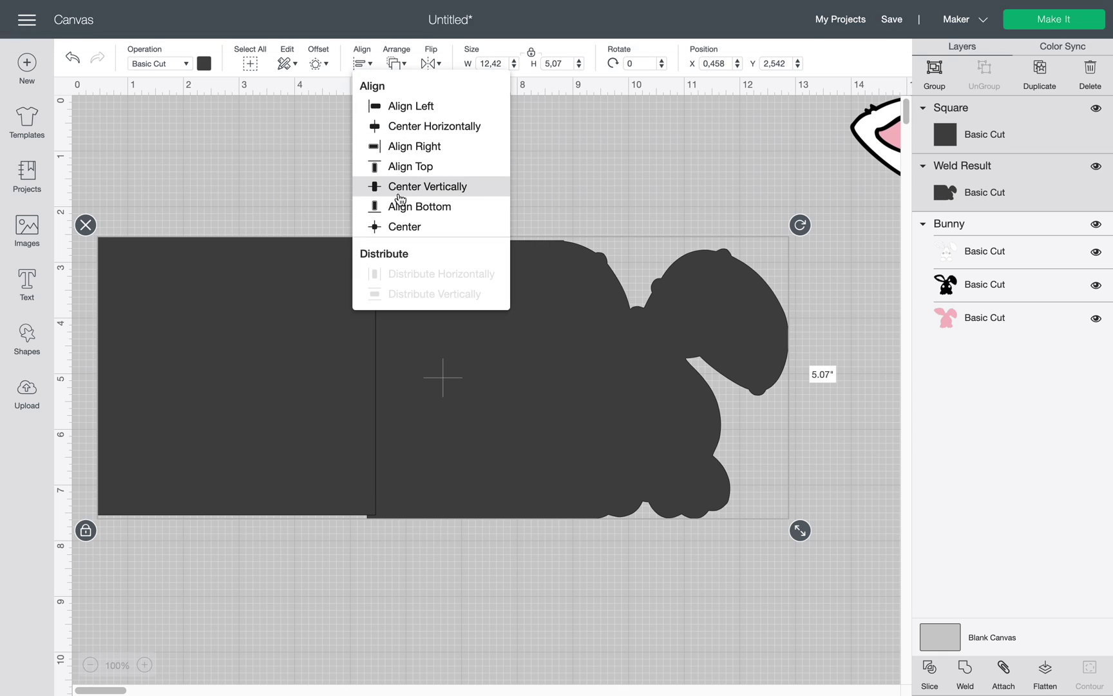
left_click(399, 193)
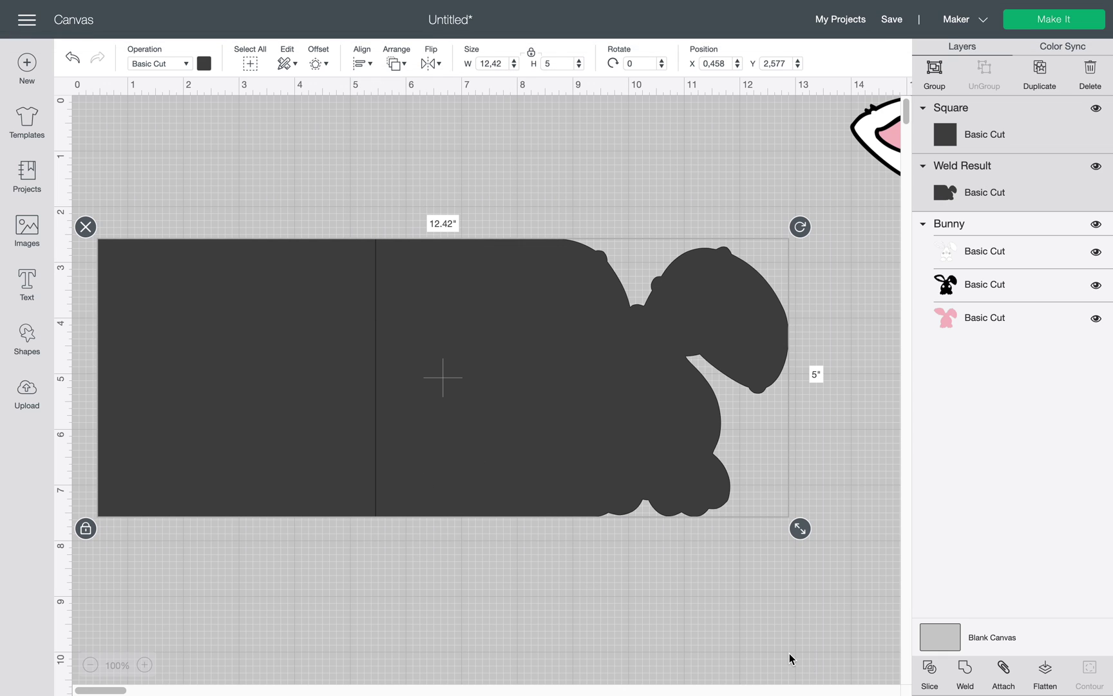
left_click(964, 671)
left_click(26, 335)
- Stretch a score line to card height, center it on the base, and attach it
left_click(154, 460)
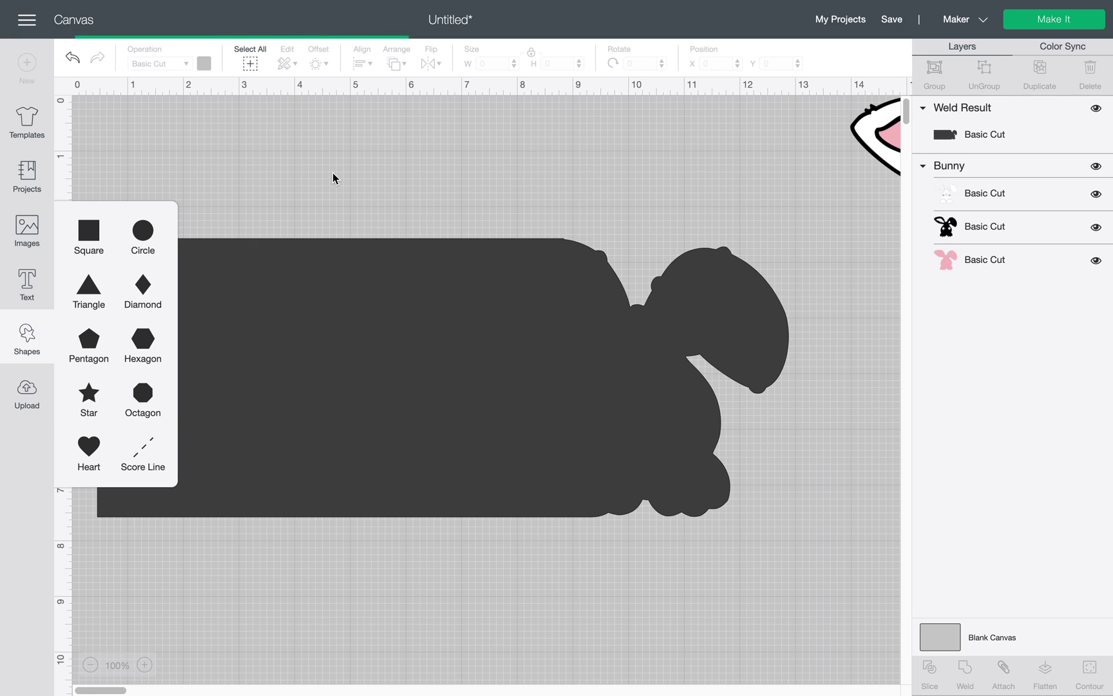
left_click_drag(224, 276, 378, 260)
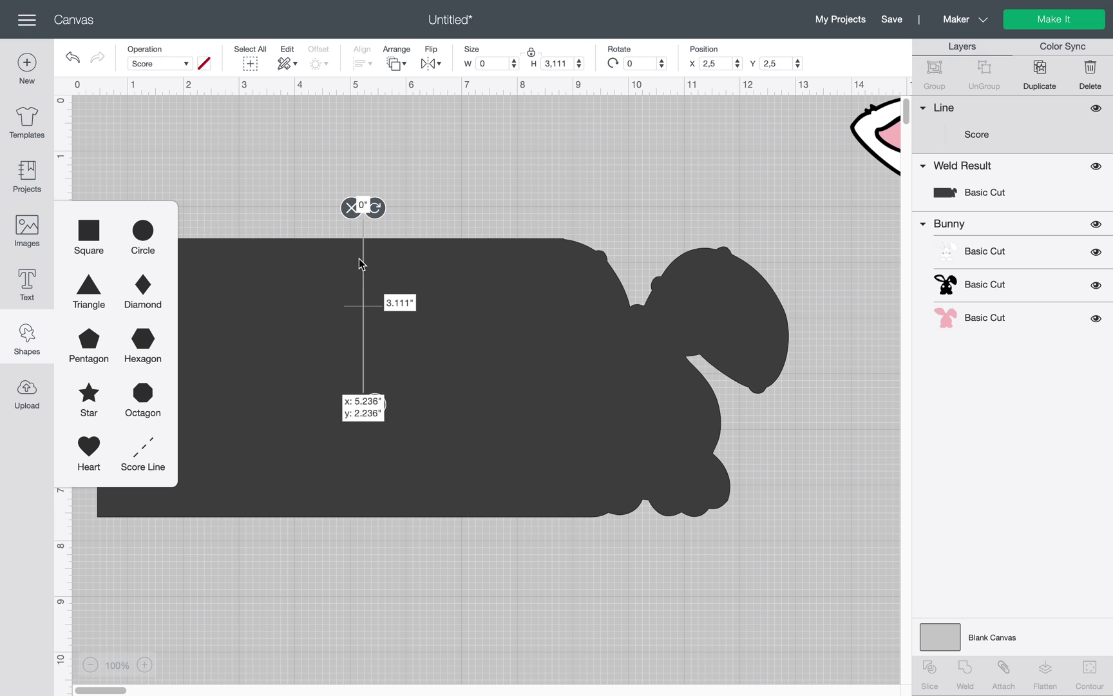
left_click(389, 599)
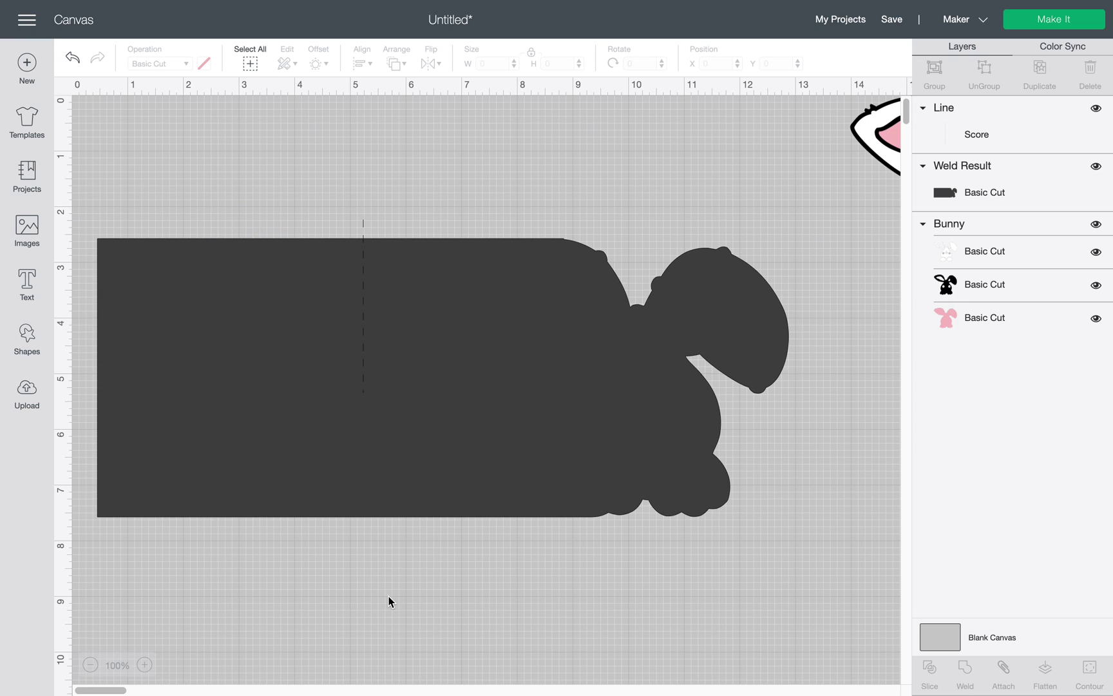
left_click(364, 234)
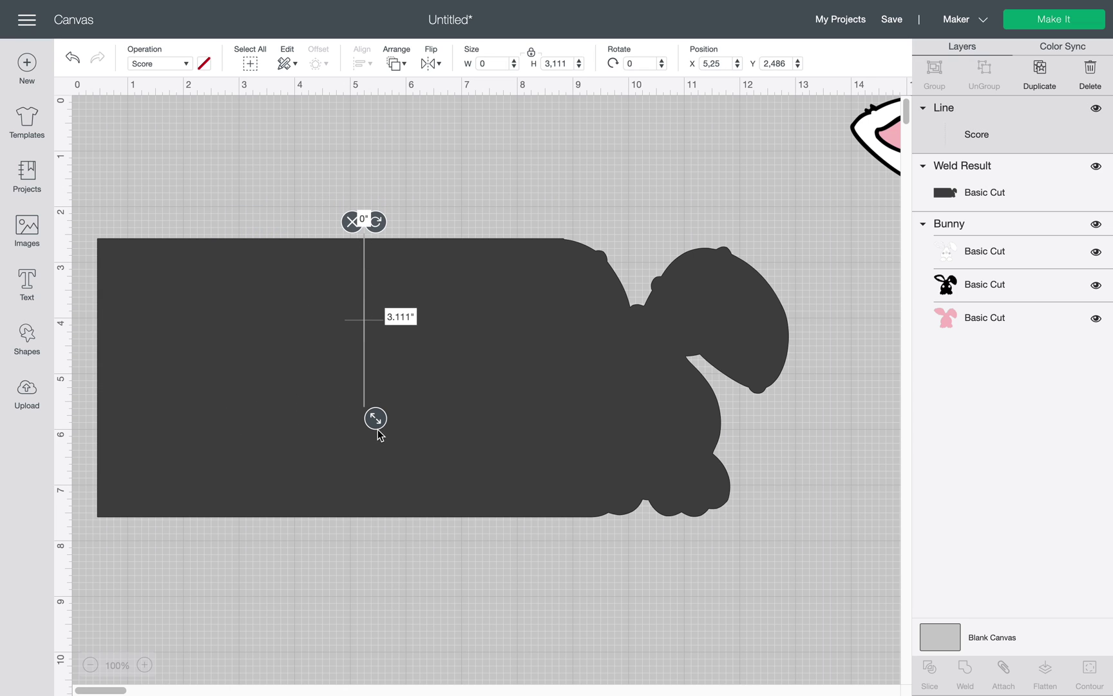
mouse_move(378, 435)
left_mouse_down()
mouse_move(390, 541)
mouse_move(284, 421)
left_mouse_up()
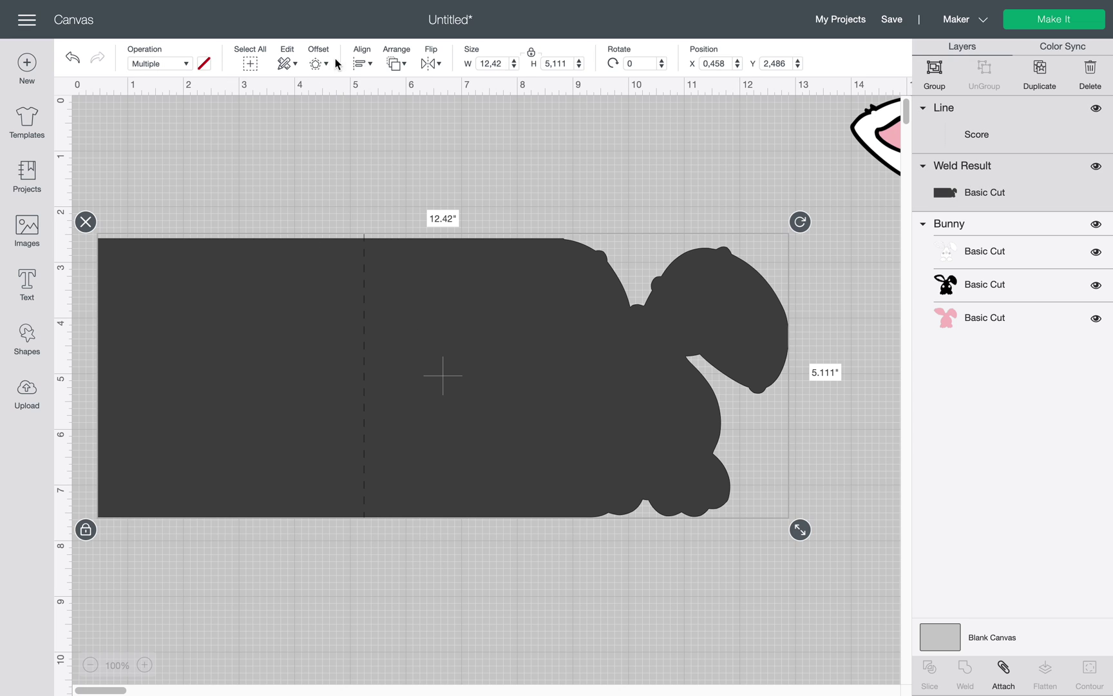
left_click(362, 64)
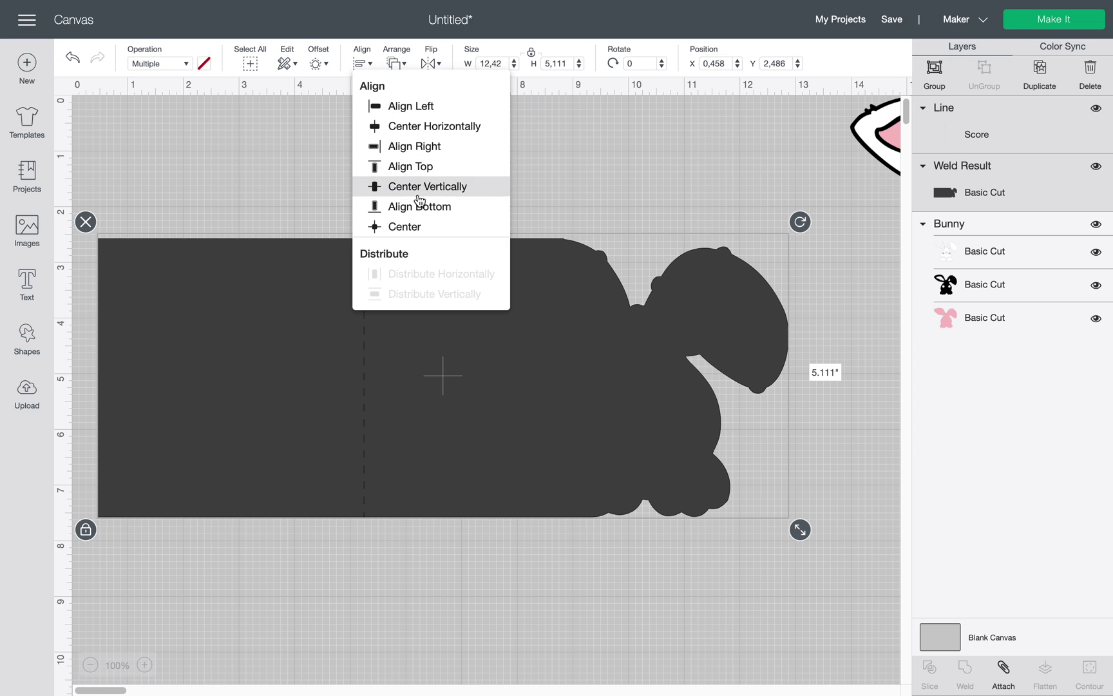
left_click(420, 228)
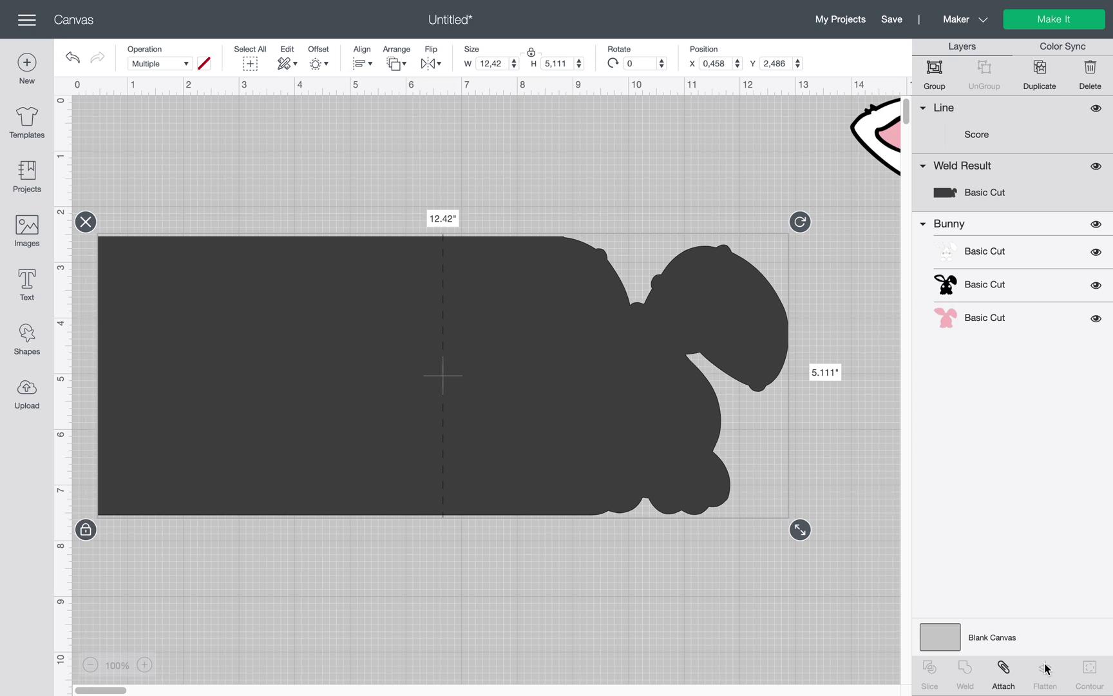
left_click(1004, 671)
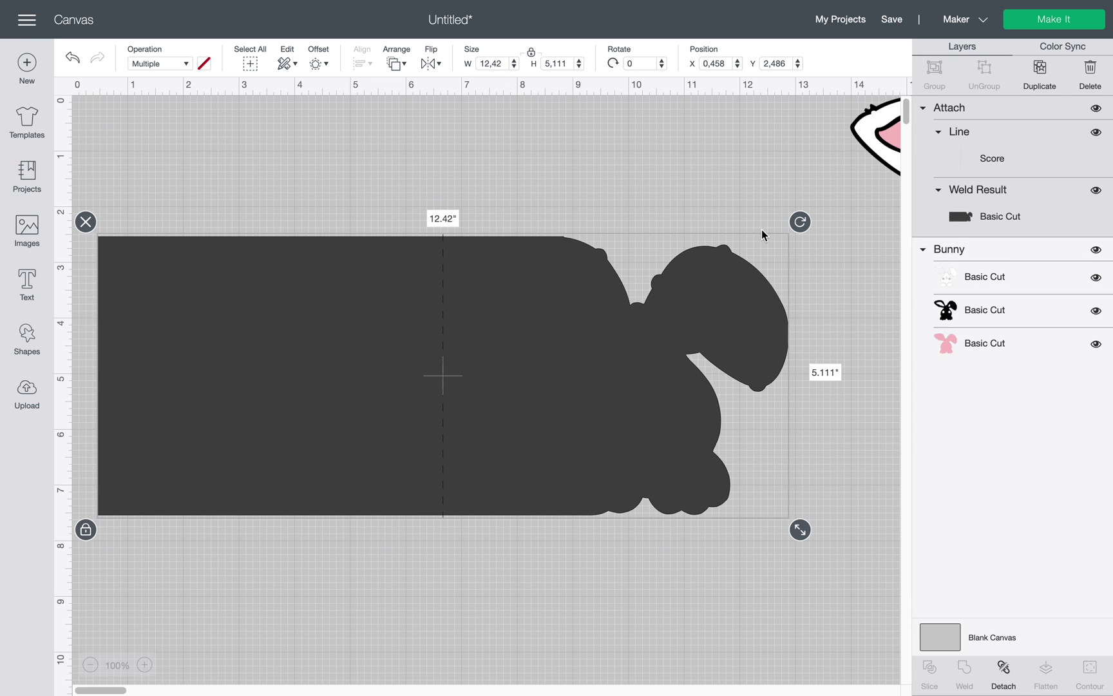
left_click_drag(855, 149, 529, 350)
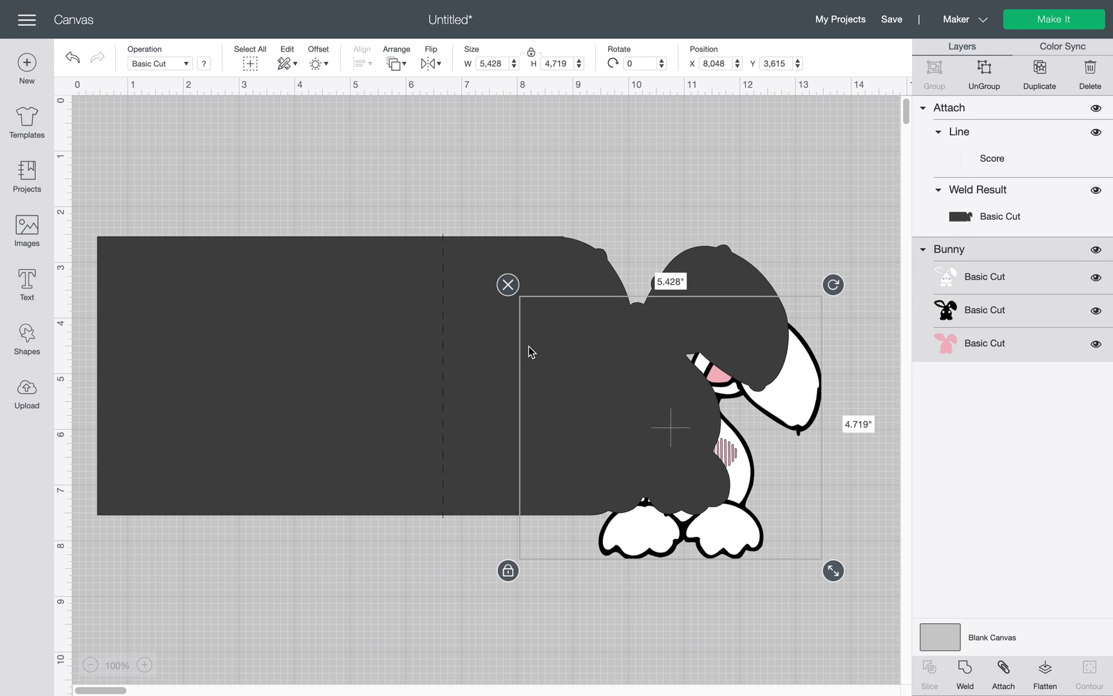
- Send the bunny to front over its offset outline, then select only the card base
right_click(706, 538)
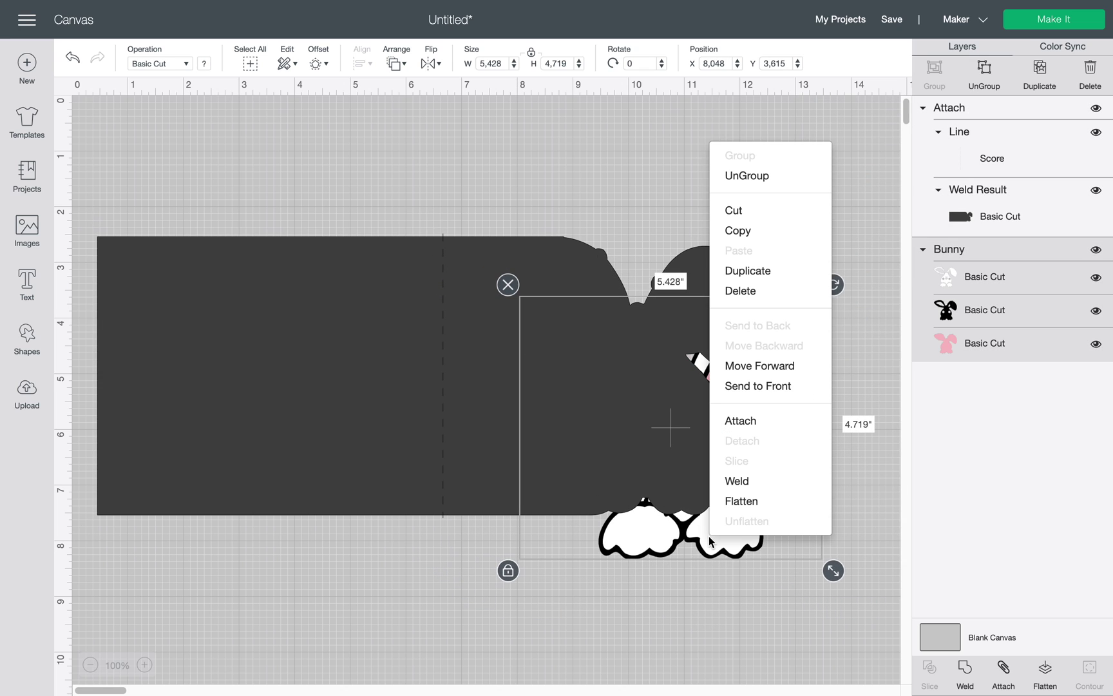
left_click(785, 387)
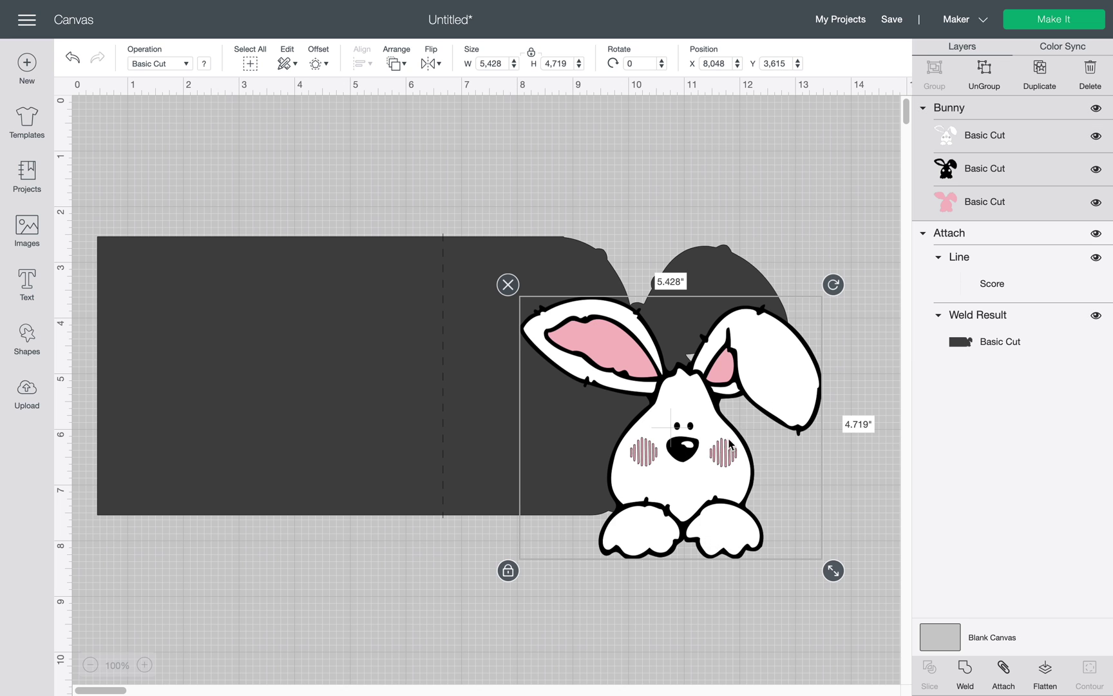
left_click_drag(685, 474, 653, 426)
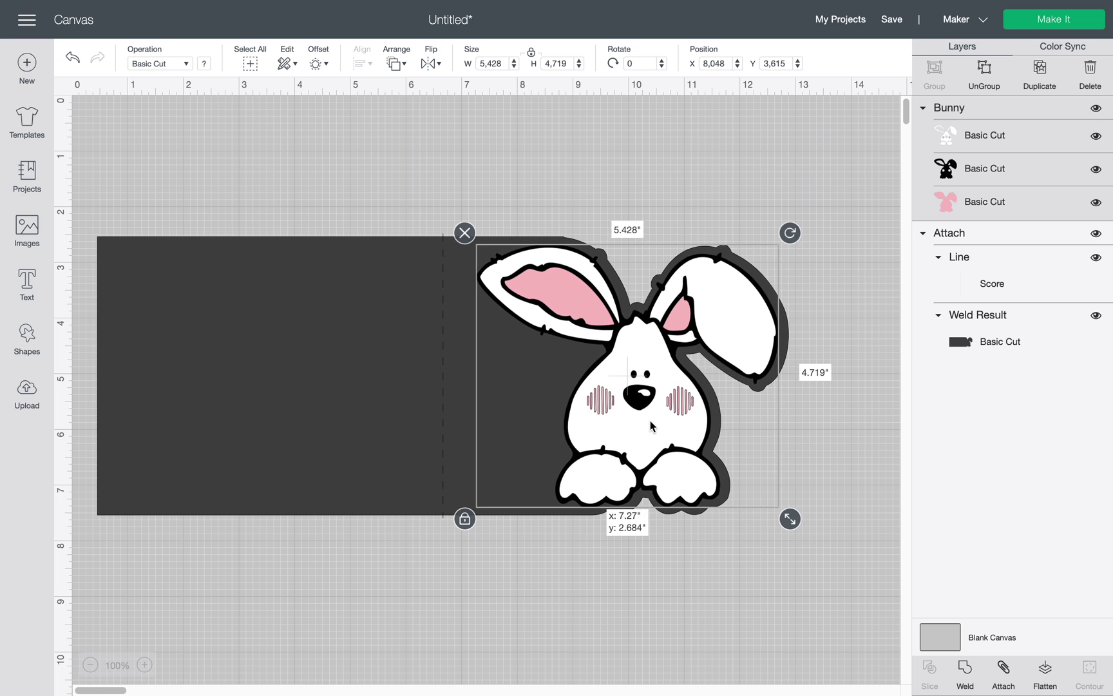
left_click(284, 442, "shift")
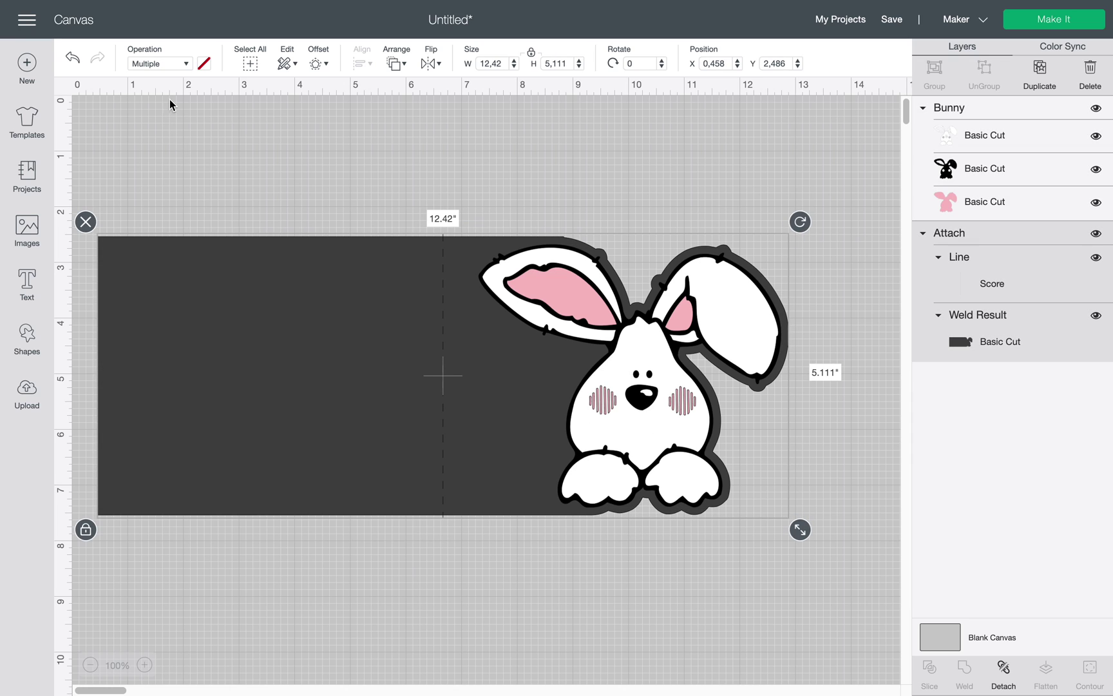
left_click(1007, 339)
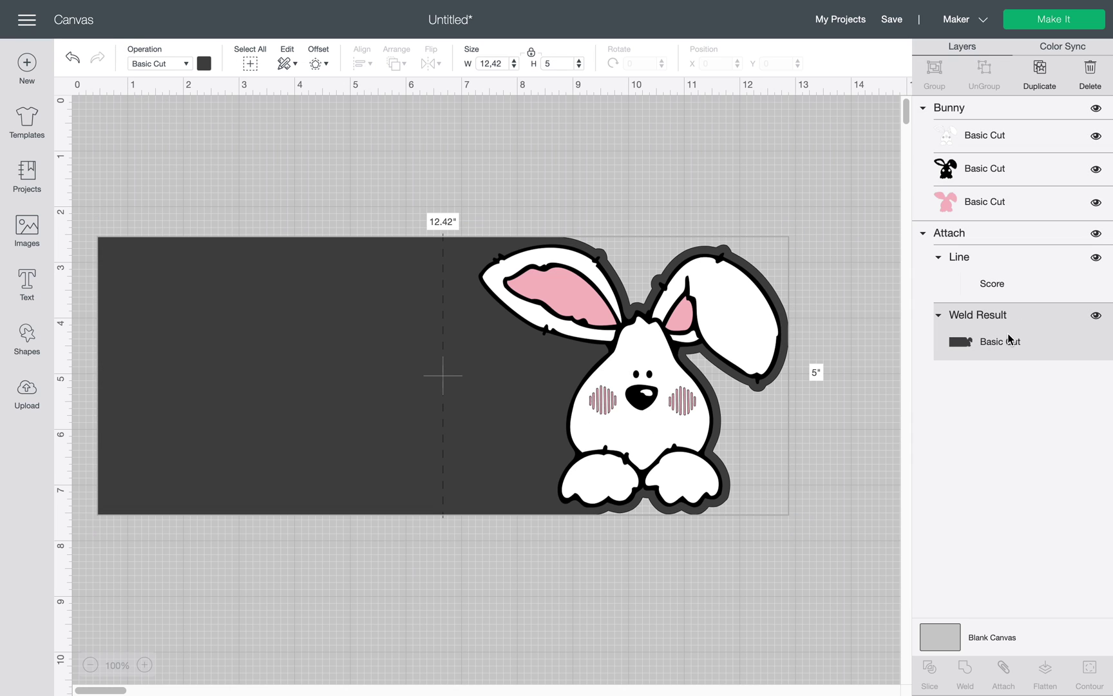
left_click(204, 62)
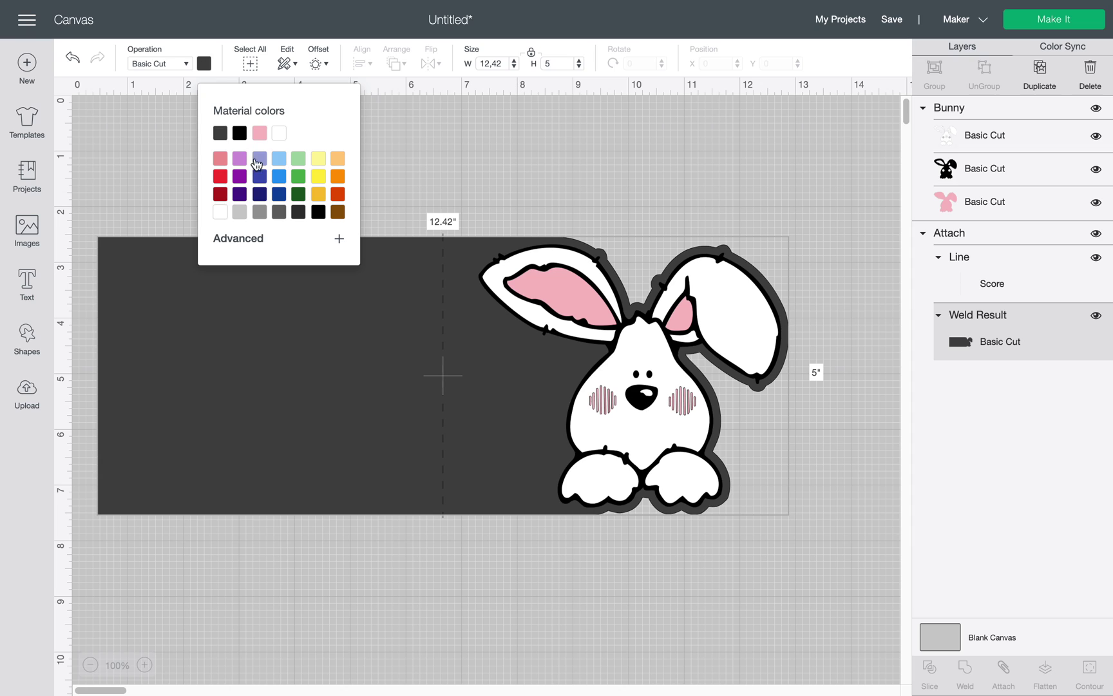
- Recolour the welded card base white, then deselect everything on the canvas
left_click(280, 133)
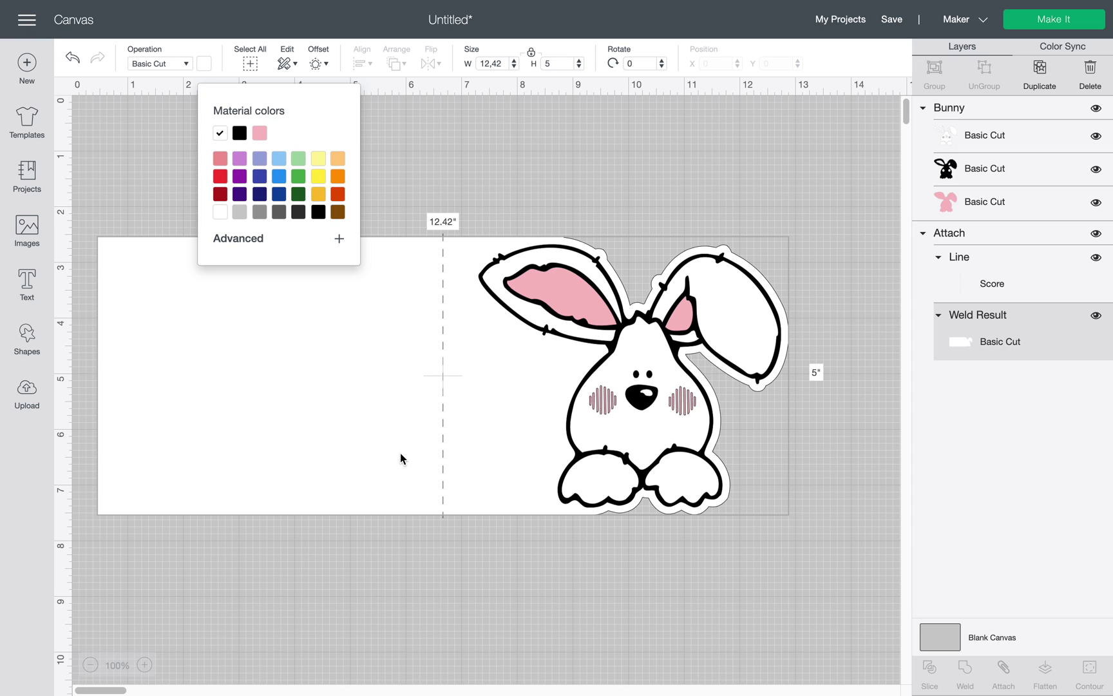
left_click(524, 627)
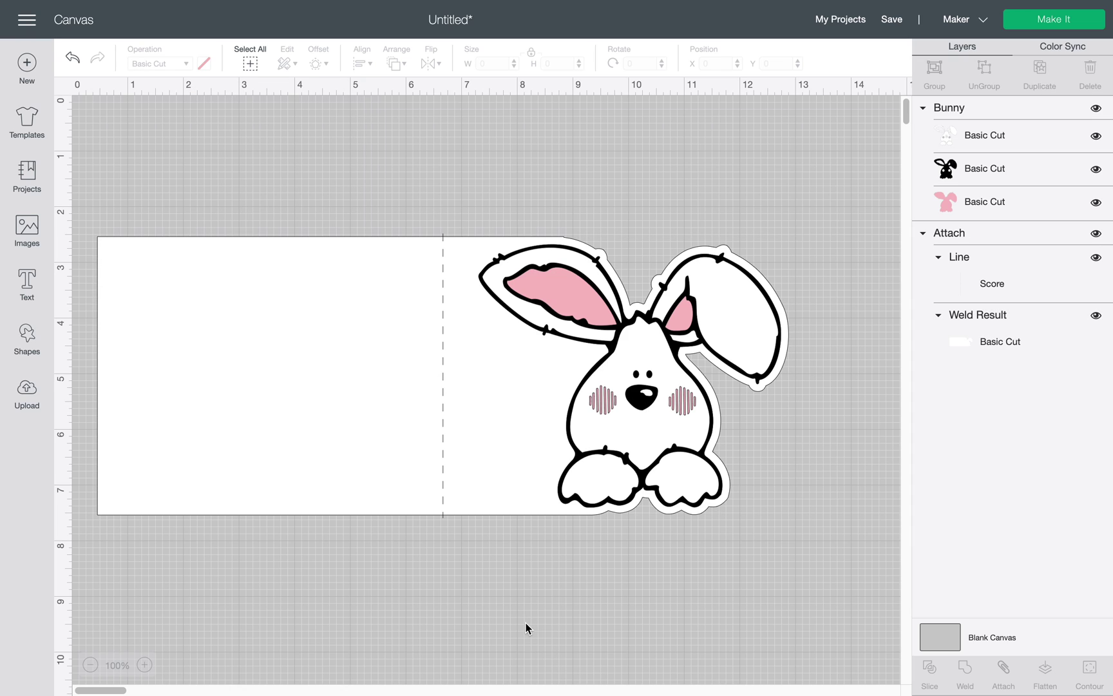